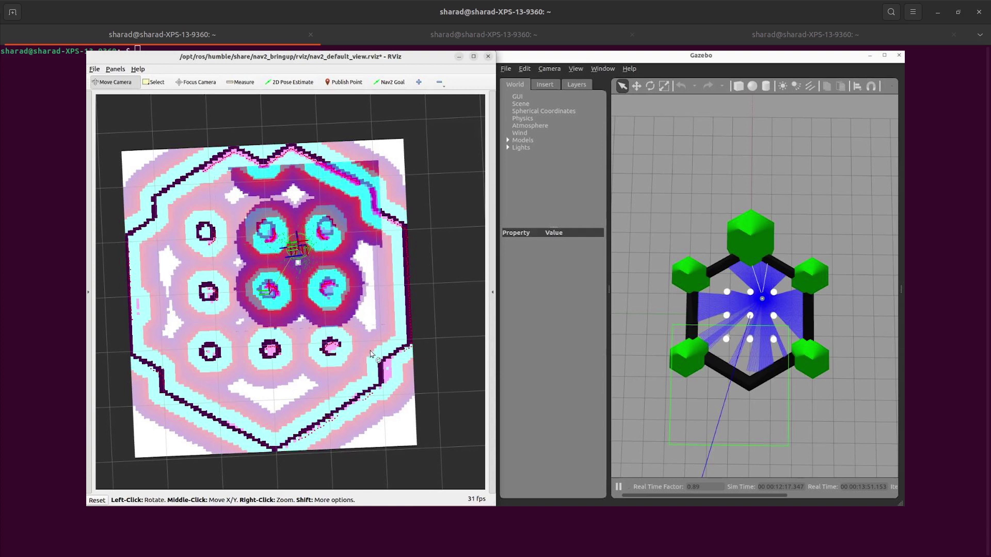
- Place a Nav2 goal pose in the lower-left of the RViz map so the robot plans a path to it
key("alt+Tab")
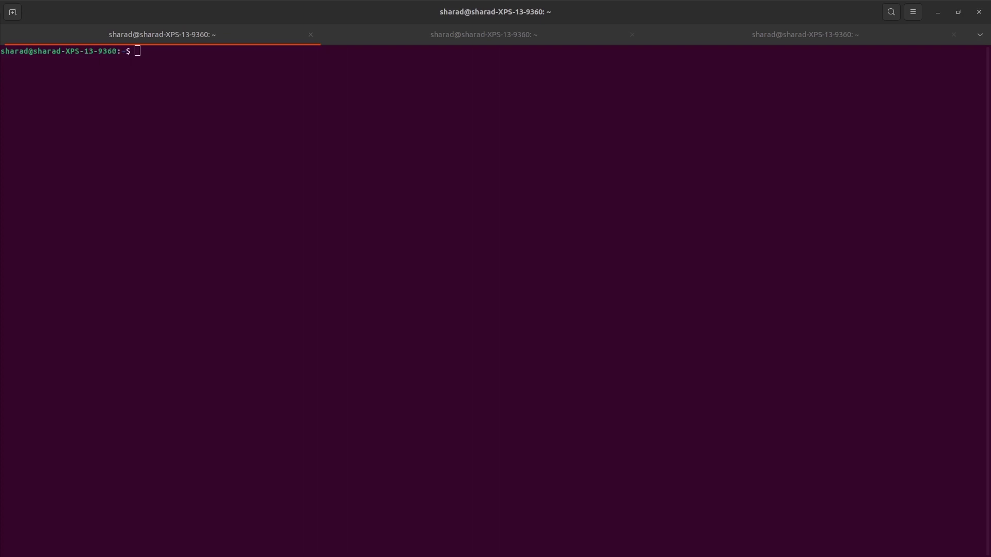
key("alt+Tab")
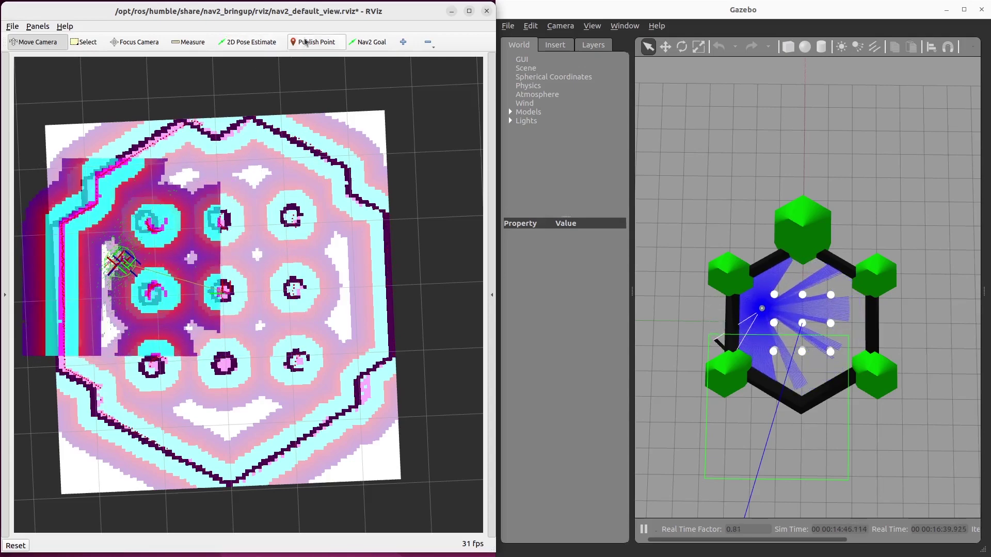
left_click(367, 42)
left_click_drag(228, 418, 233, 475)
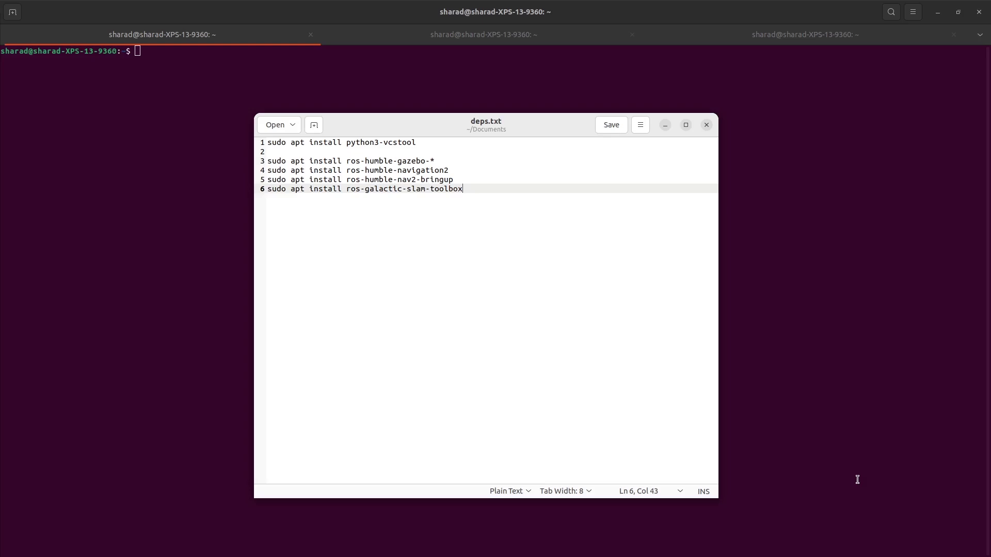
- Close deps.txt, create turtlebot3_ws/src with mkdir -p, and cd into it
key("ctrl+q")
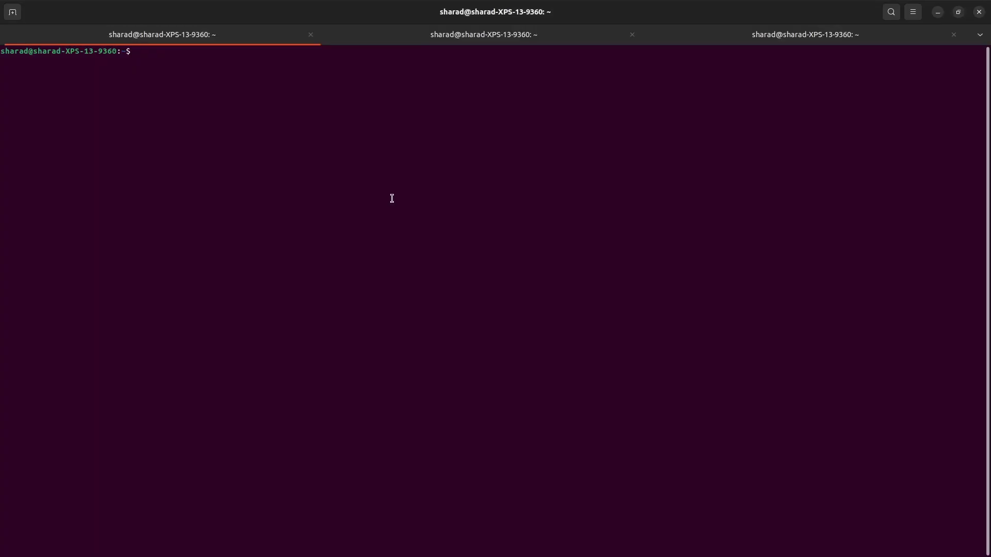
type("mkdir -p turtlebot3_ws/src")
key("Return")
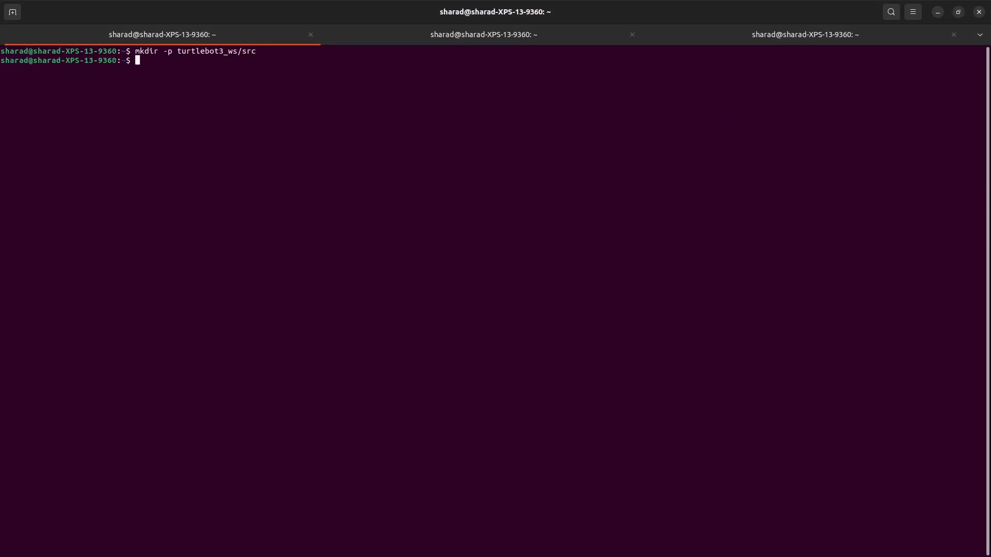
type("cd turtlebot3_ws/src")
key("Return")
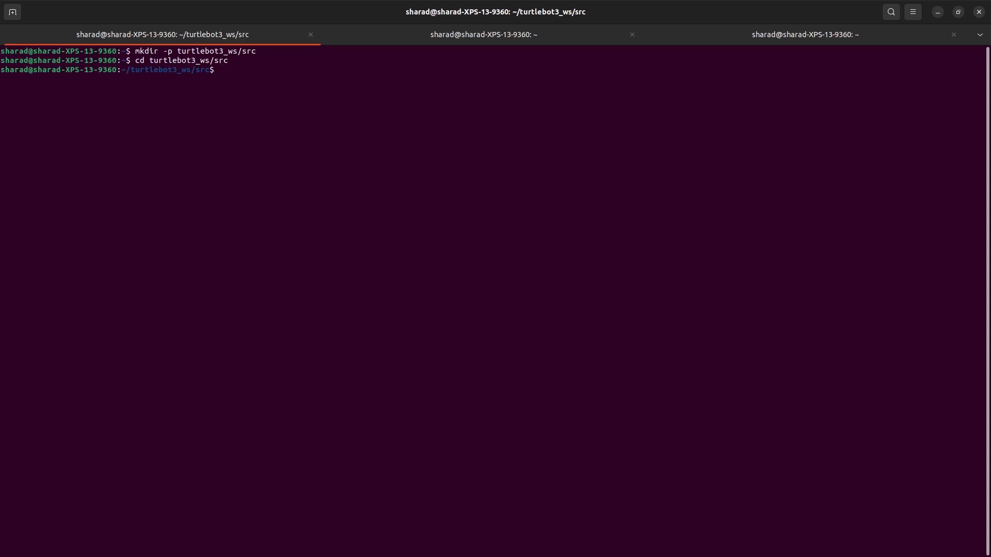
- Fill turtlebot3.repos with the pasted repository list and replace every galactic-devel with humble-devel
type("gedit turtlebot3.repos")
key("Return")
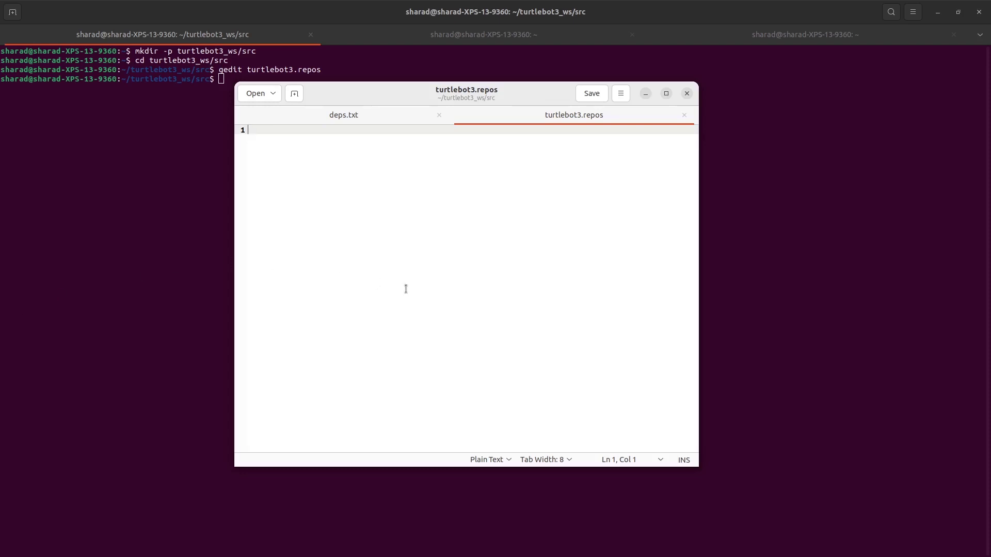
type("repositories:   turtlebot3/turtlebot3:     type: git     url: https://github.com/ROBOTIS-GIT/turtlebot3.git     version: galactic-devel   turtlebot3/turtlebot3_msgs:     type: git     url: https://github.com/ROBOTIS-GIT/turtlebot3_msgs.git     version: galactic-devel   turtlebot3/turtlebot3_simulations:     type: git     url: https://github.com/ROBOTIS-GIT/turtlebot3_simulations.git     version: galactic-devel   utils/DynamixelSDK:     type: git     url: https://github.com/ROBOTIS-GIT/DynamixelSDK.git     version: galactic-devel   utils/hls_lfcd_lds_driver:     type: git     url: https://github.com/ROBOTIS-GIT/hls_lfcd_lds_driver.git     version: galactic-devel")
key("ctrl+s")
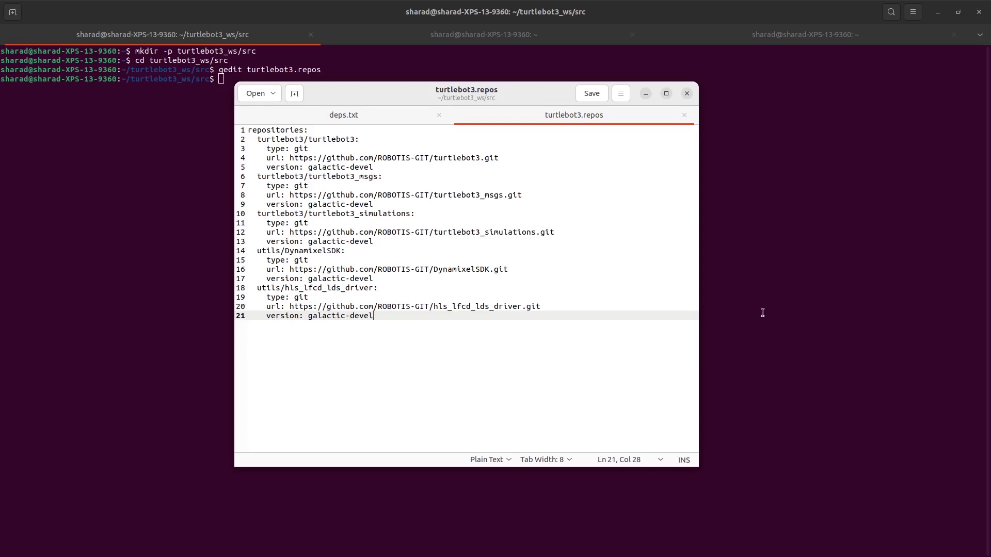
left_click_drag(373, 166, 308, 167)
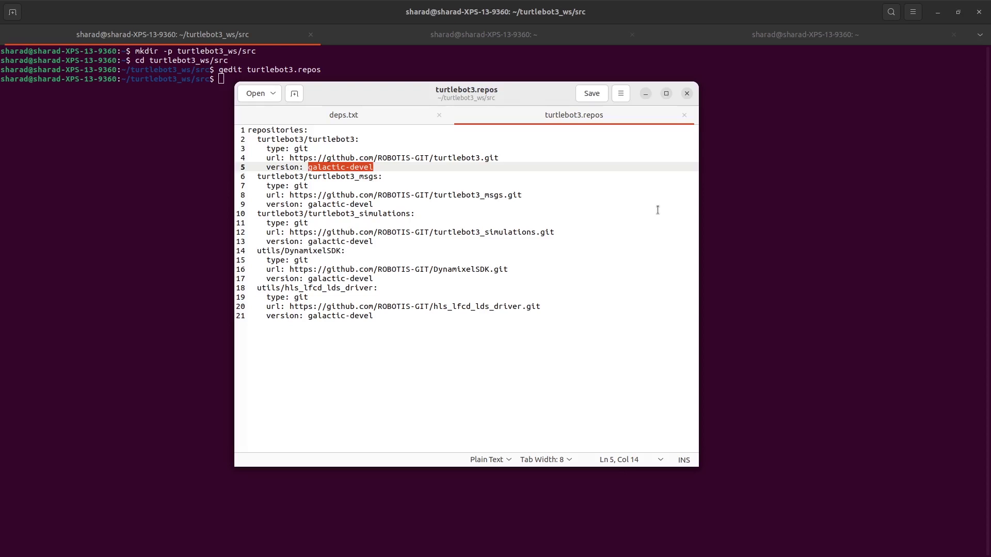
left_click(665, 265)
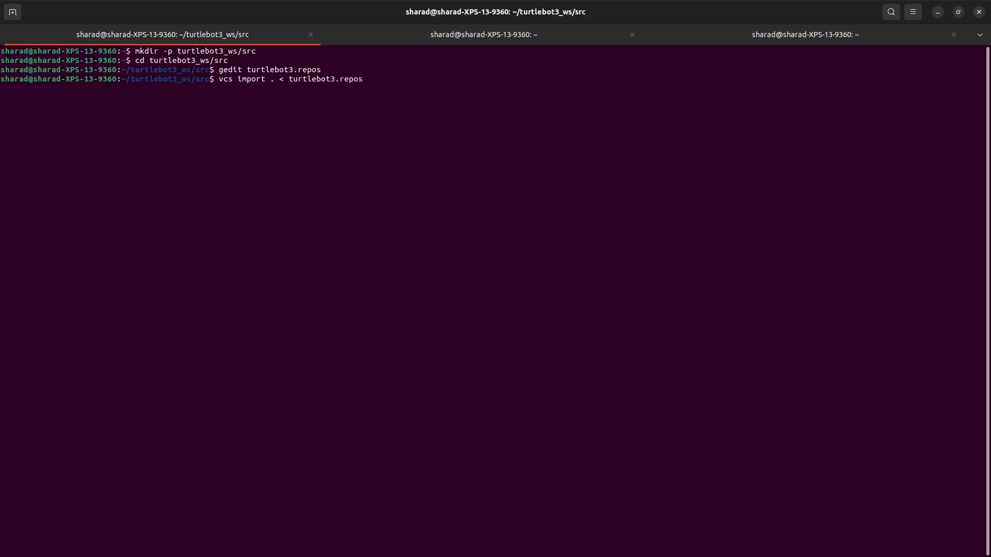
- Import the repositories with vcs, then build turtlebot3_ws using colcon build --symlink-install
key("Return")
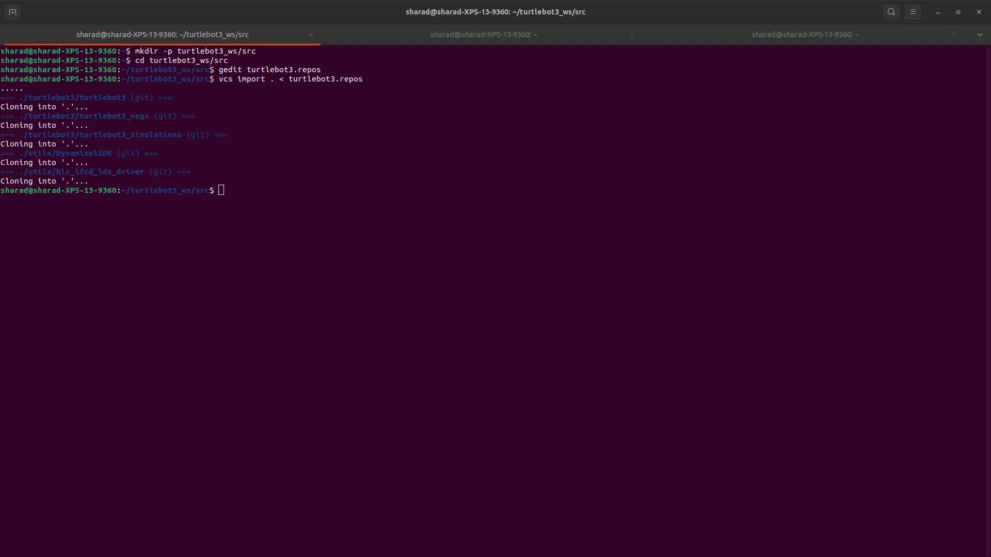
key("ctrl+l")
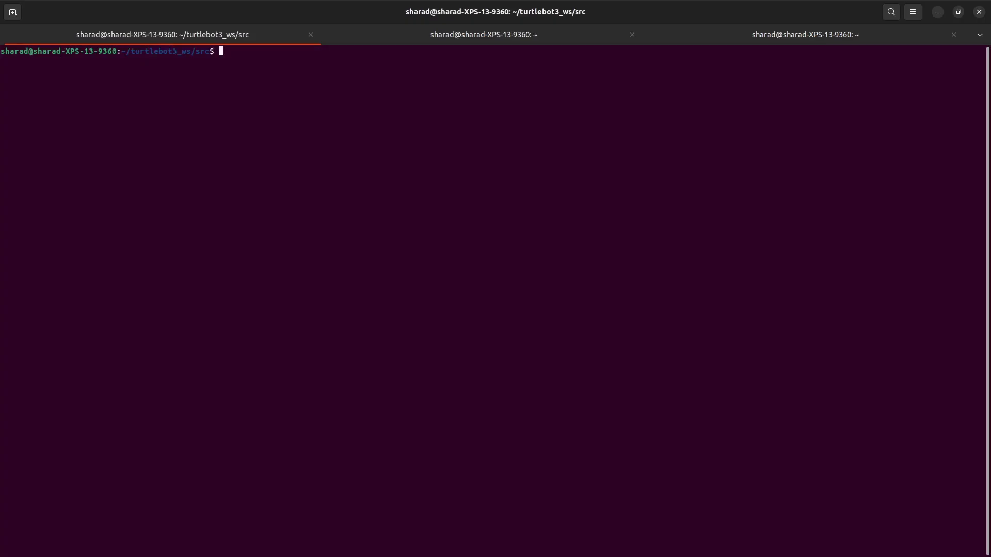
type("cd ..")
key("Return")
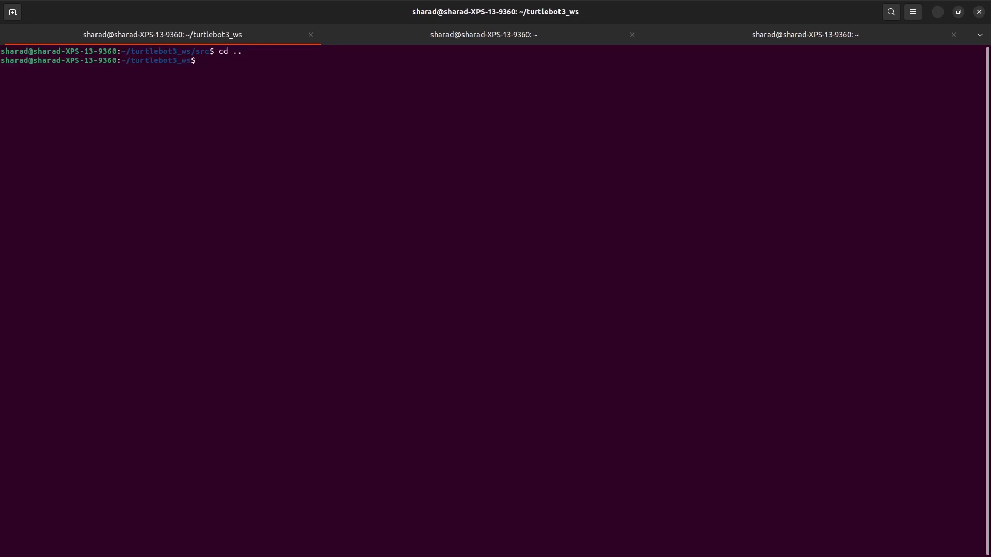
type("colcon build --symlink-install")
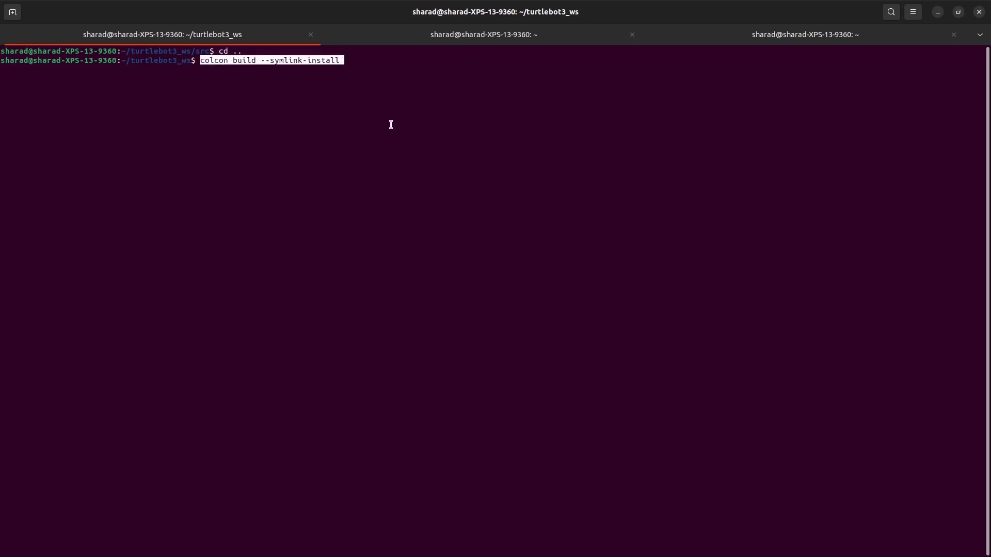
key("Return")
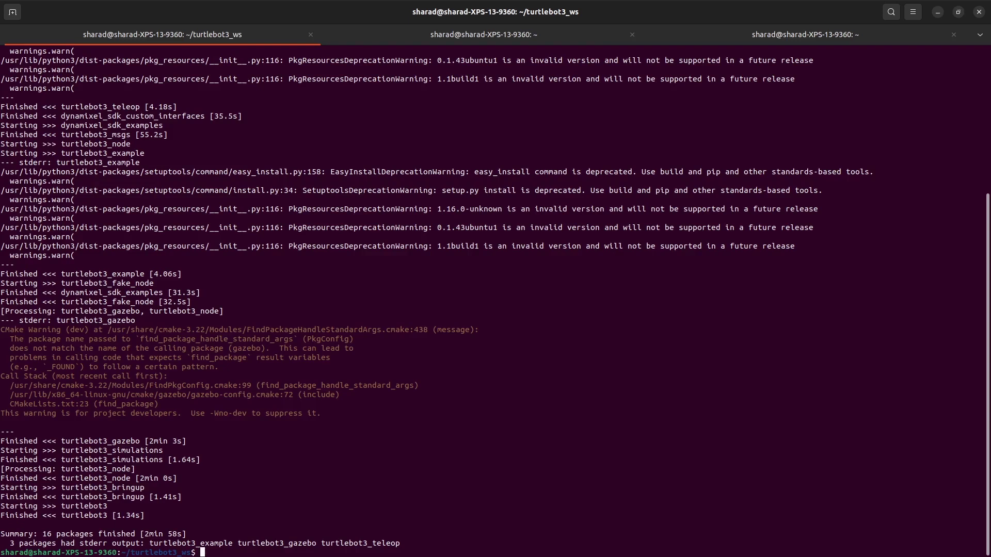
- Export GAZEBO_MODEL_PATH and TURTLEBOT3_MODEL=waffle_pi in the terminal
type("export GAZEBO_MODEL_PATH=$GAZEBO_MODEL_PATH:~/turtlebot3_ws/src/turtlebot3/turtlebot3_simulations/turtlebot3_gazebo/models")
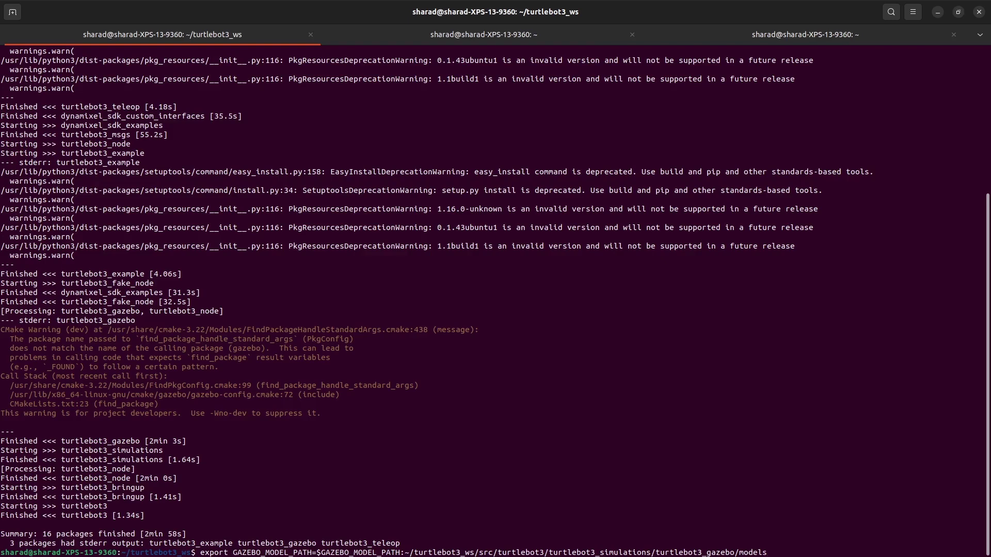
key("Return")
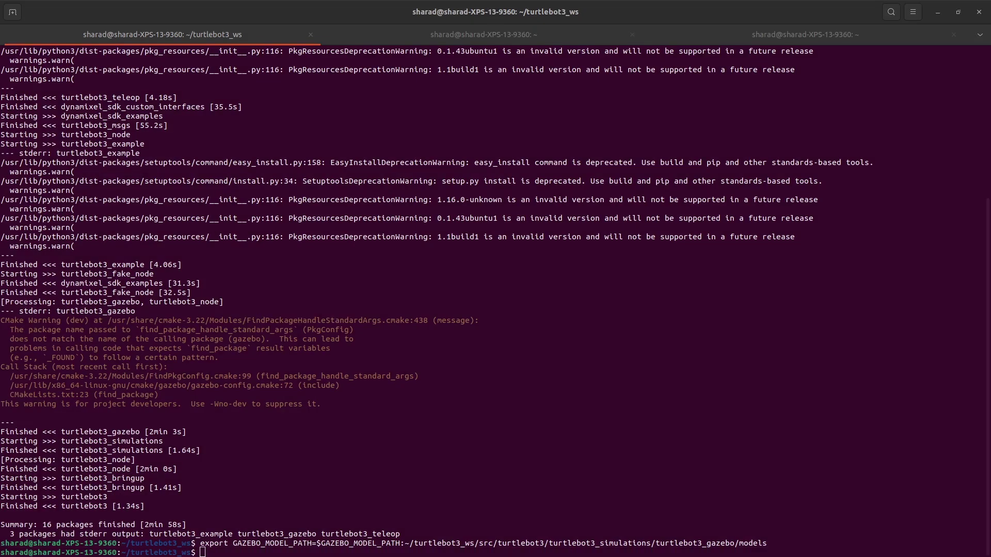
type("export TURTLEBOT3_MODEL=waffle_pi")
key("Return")
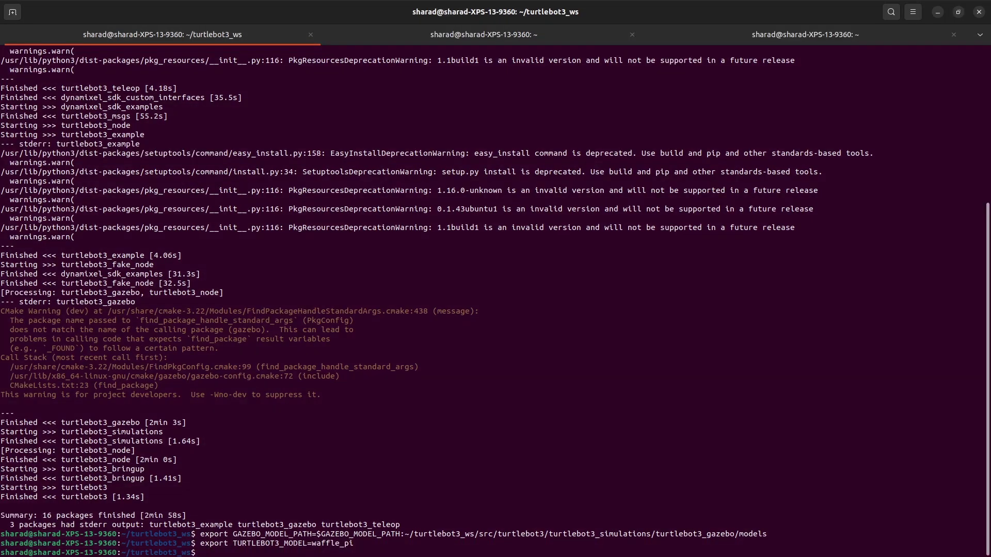
- Source ./install/setup.bash and enter the turtlebot3_gazebo turtlebot3_world.launch.py launch command
type("source ./install/setup.bash")
key("Return")
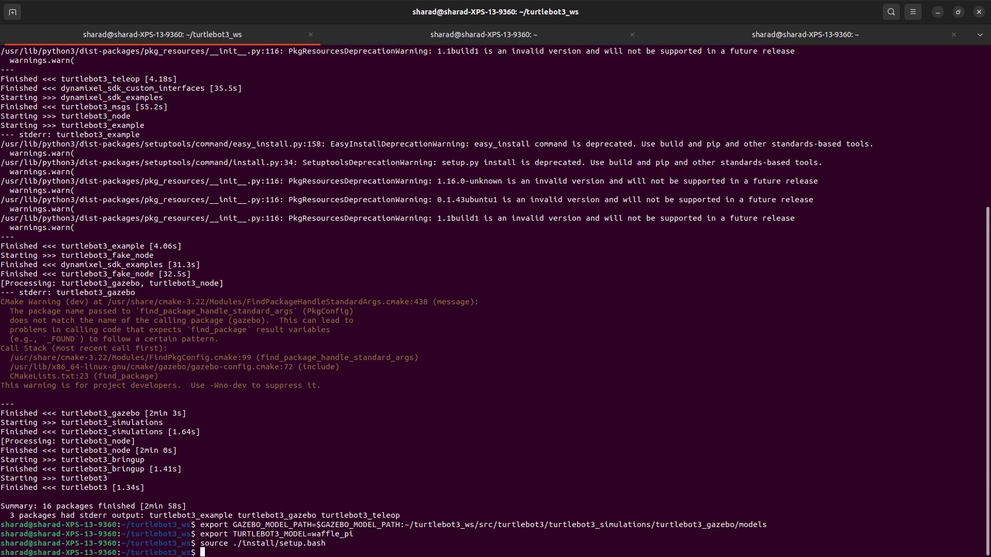
type("ros2 launch turtlebot3_gazebo turtlebot3_world.launch.py")
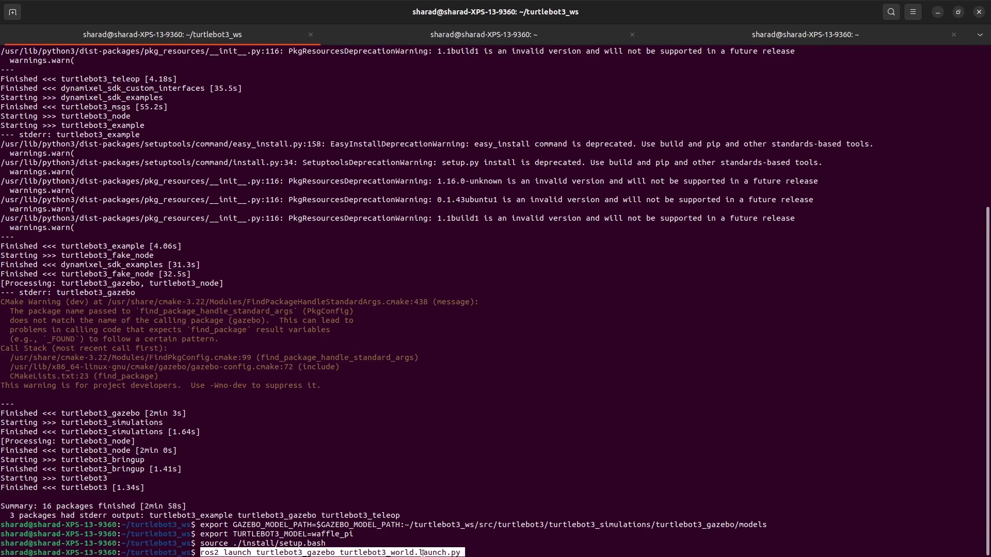
key("End")
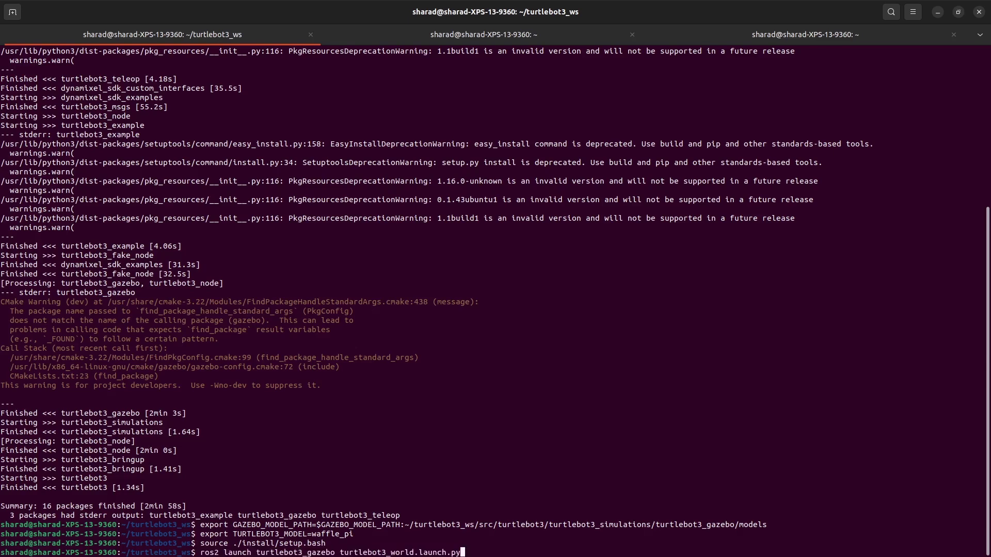
- Run the turtlebot3_world.launch.py launch so Gazebo loads the TurtleBot3 world
key("Return")
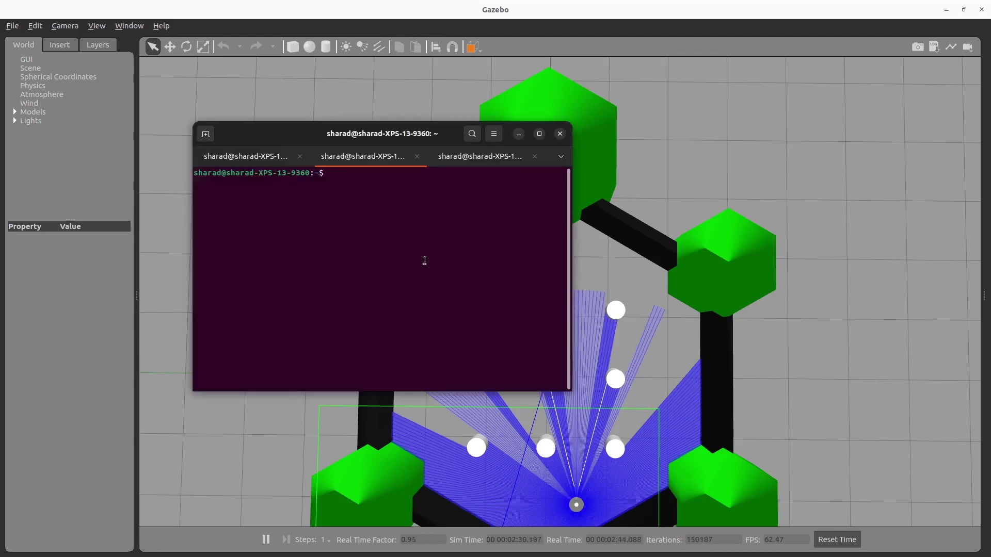
- Launch slam_toolbox with online_async_launch.py
type("ros2 launch slam_toolbox online_")
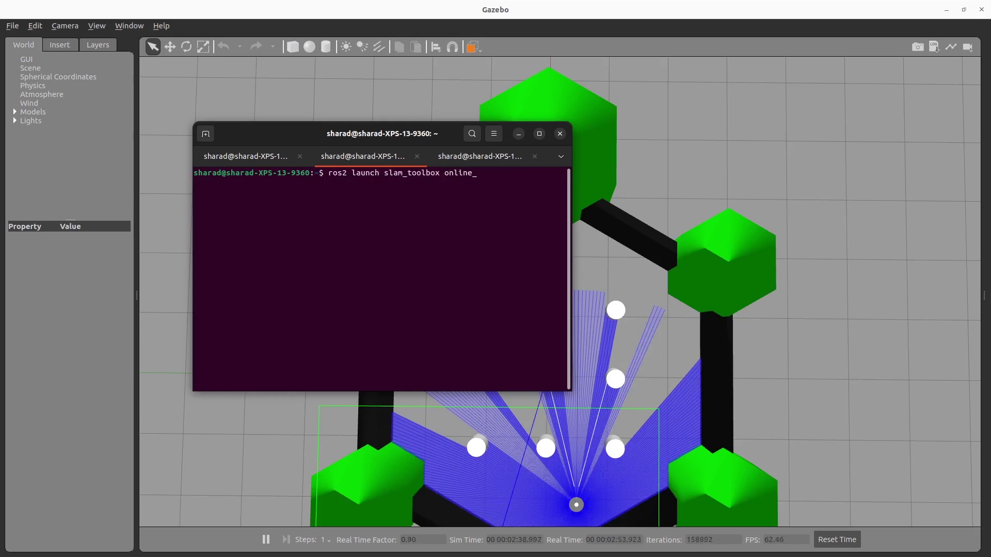
type("as")
key("Tab")
key("Return")
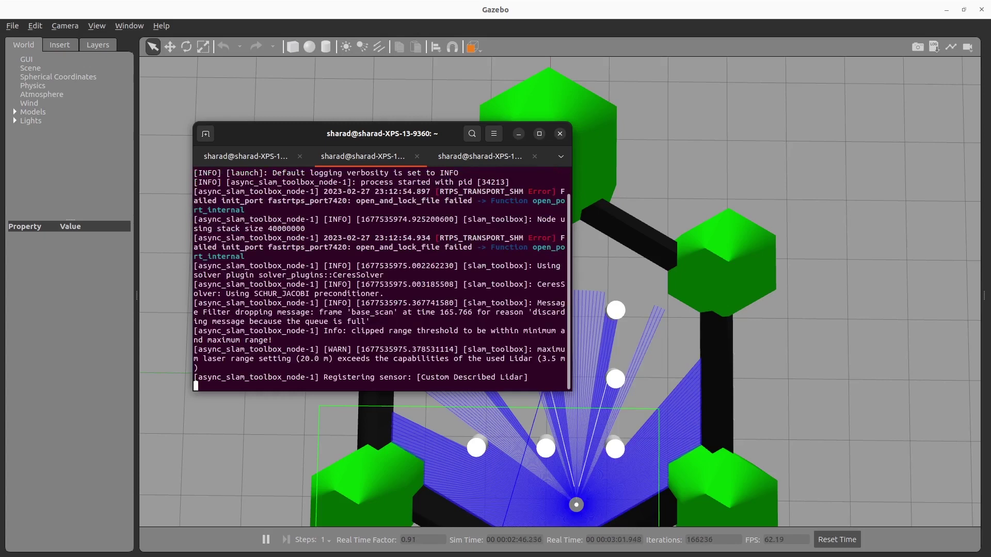
- Start rviz2 from the third terminal tab and bring the RViz window forward
left_click(462, 163)
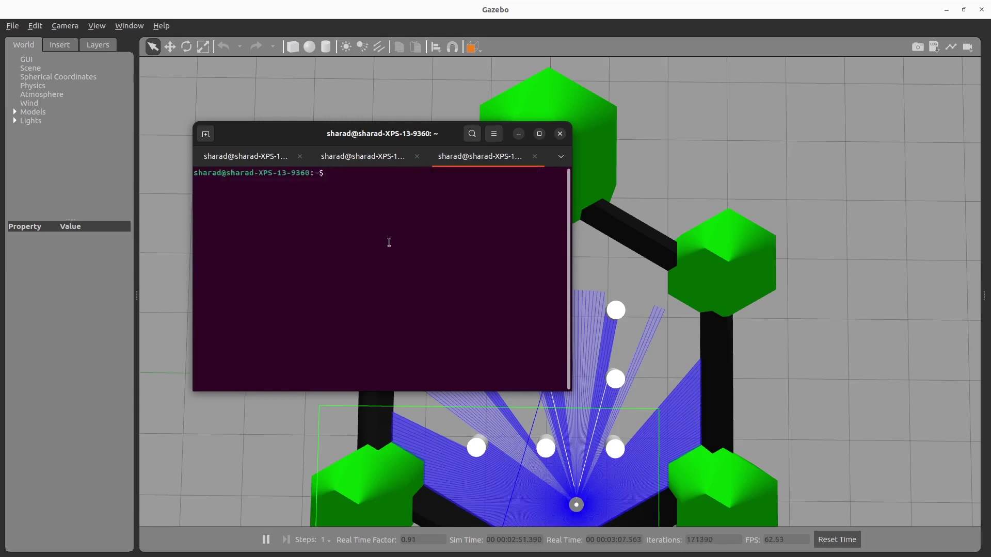
type("rviz2")
key("Return")
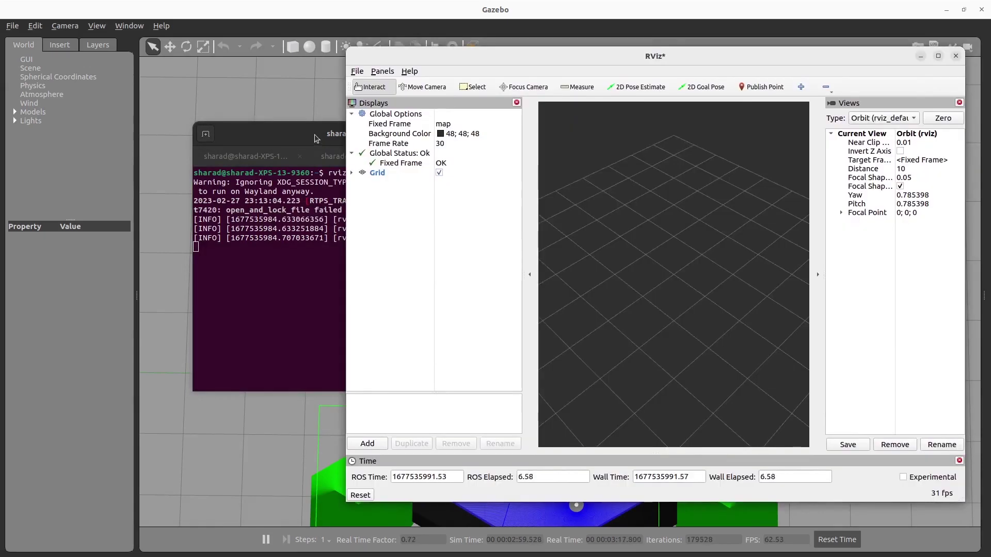
left_click_drag(361, 134, 240, 116)
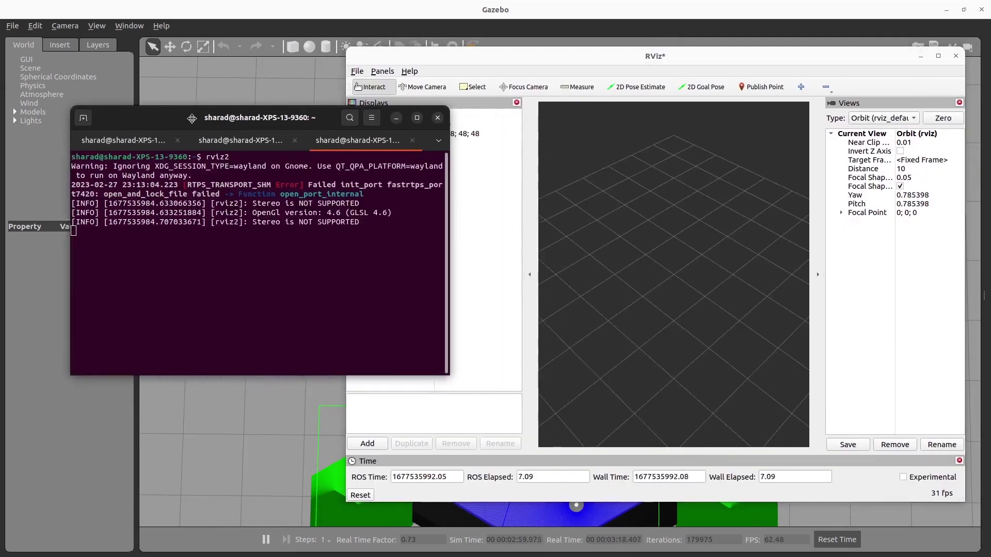
left_click(479, 74)
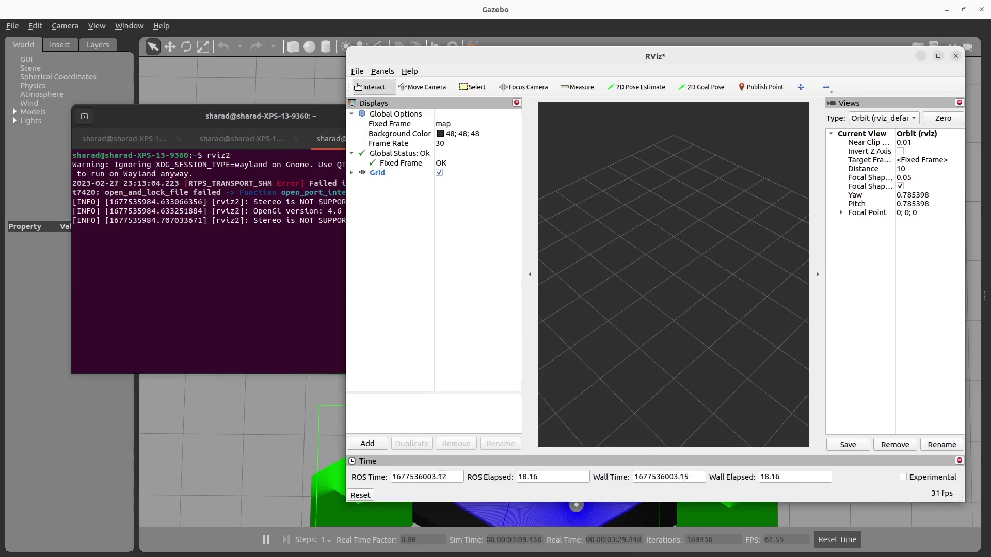
- Add LaserScan, Map and TF displays to the RViz Displays panel
left_click(367, 444)
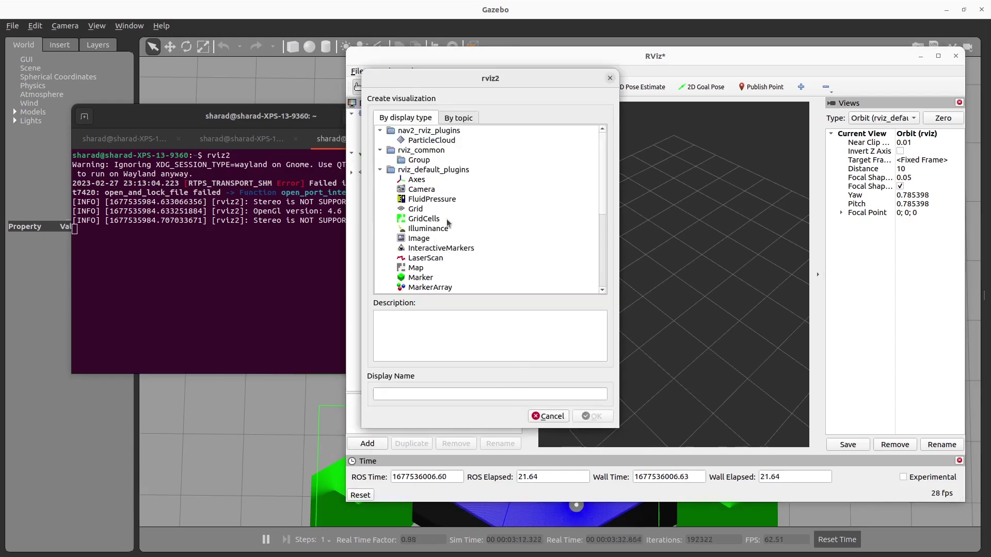
left_click(452, 258)
left_click(592, 419)
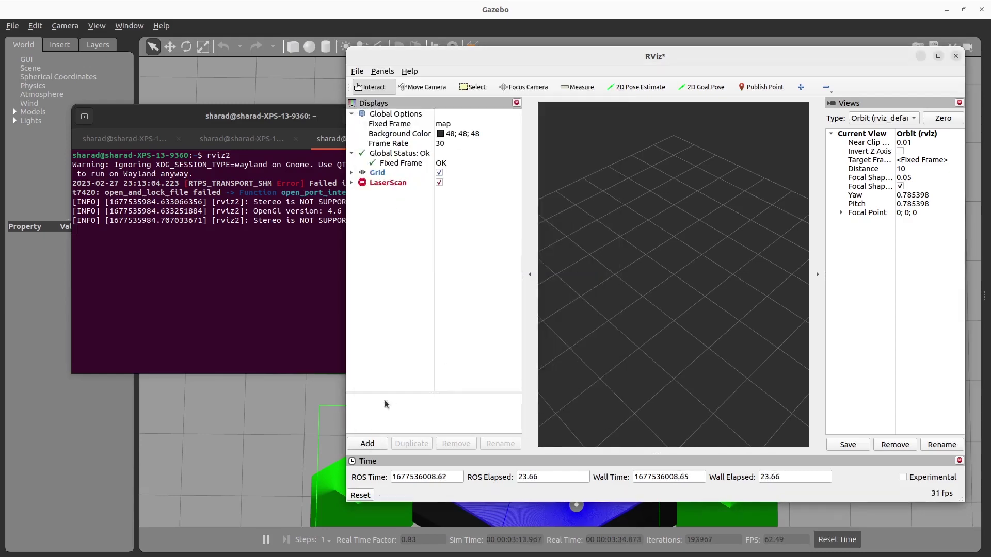
left_click(367, 443)
left_click(432, 268)
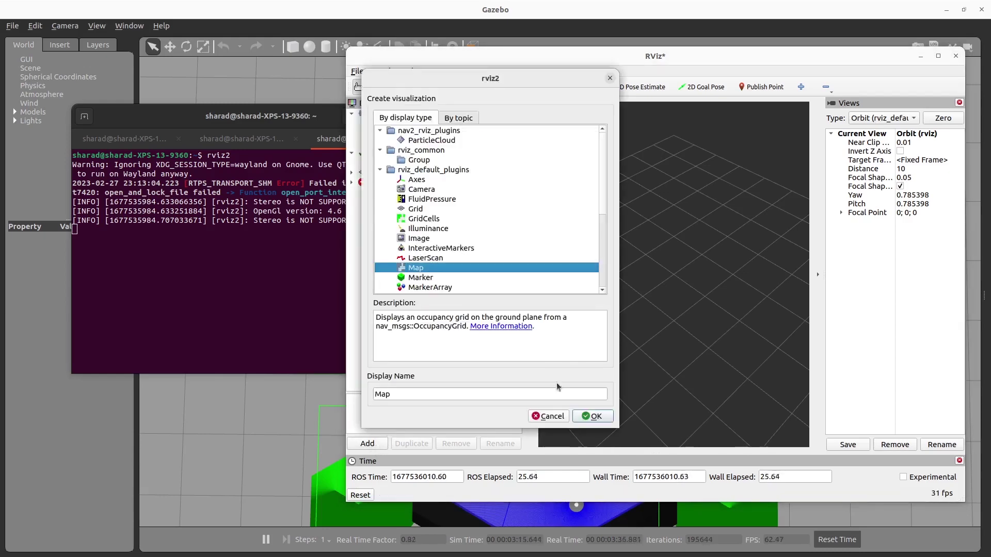
left_click(593, 416)
left_click(369, 444)
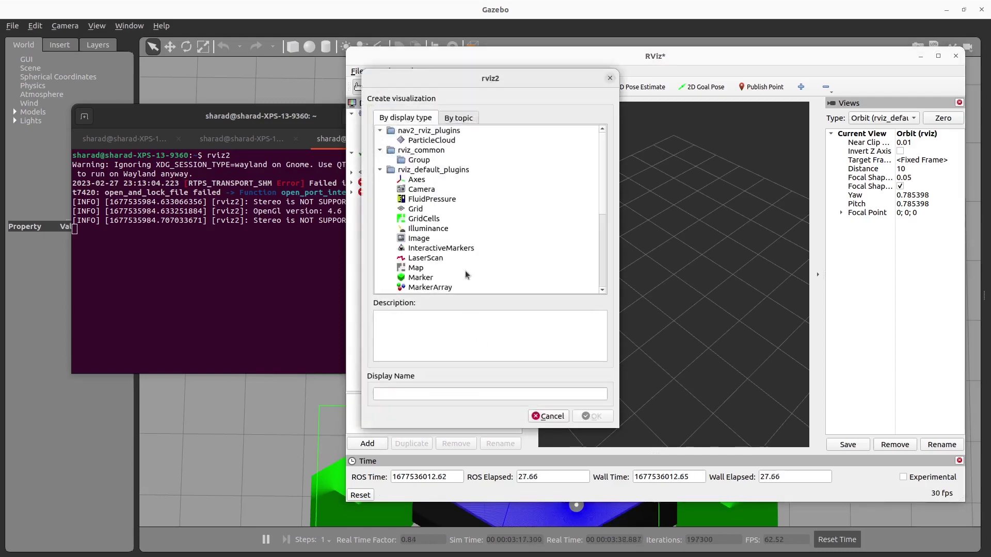
scroll(465, 273, "down", 6)
left_click(437, 268)
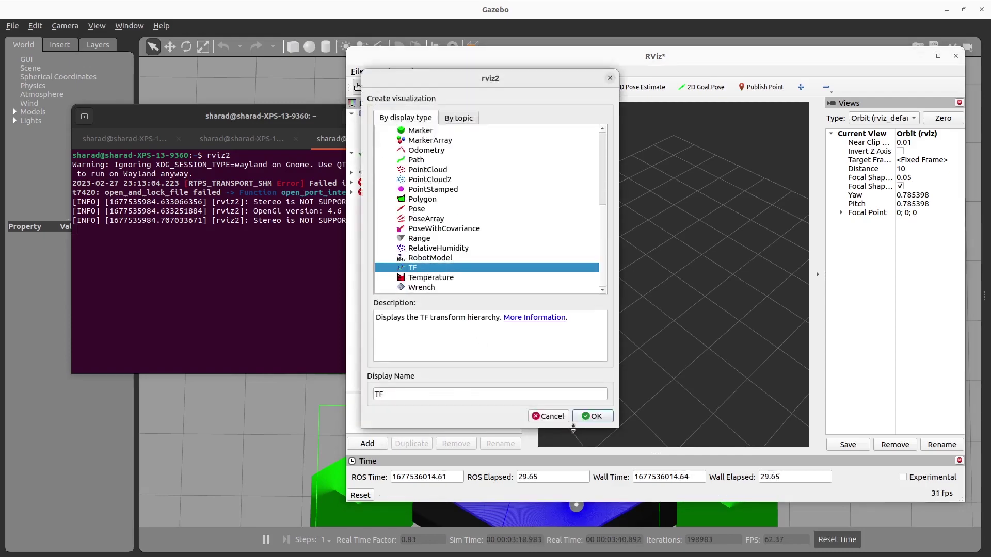
left_click(592, 416)
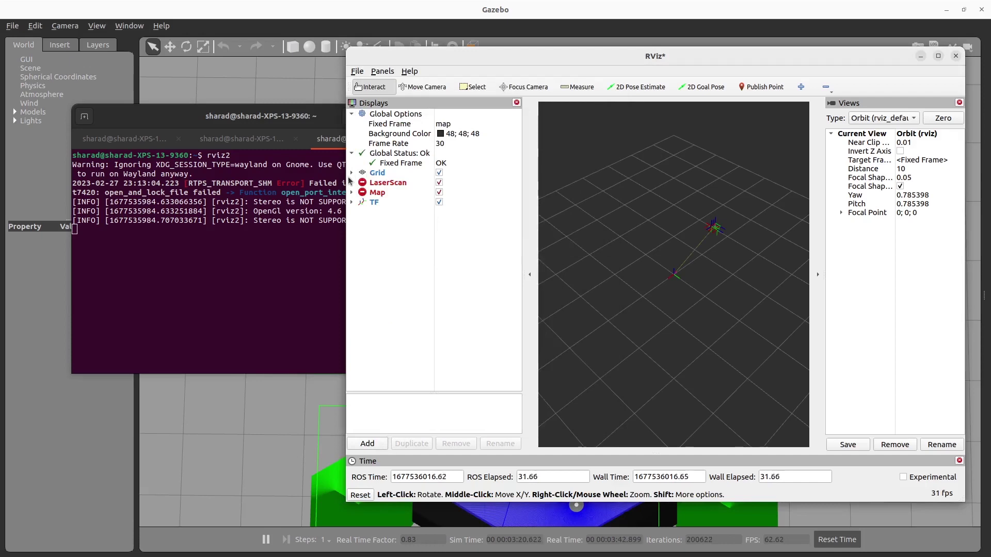
- Set the LaserScan display's topic to /scan
left_click(352, 182)
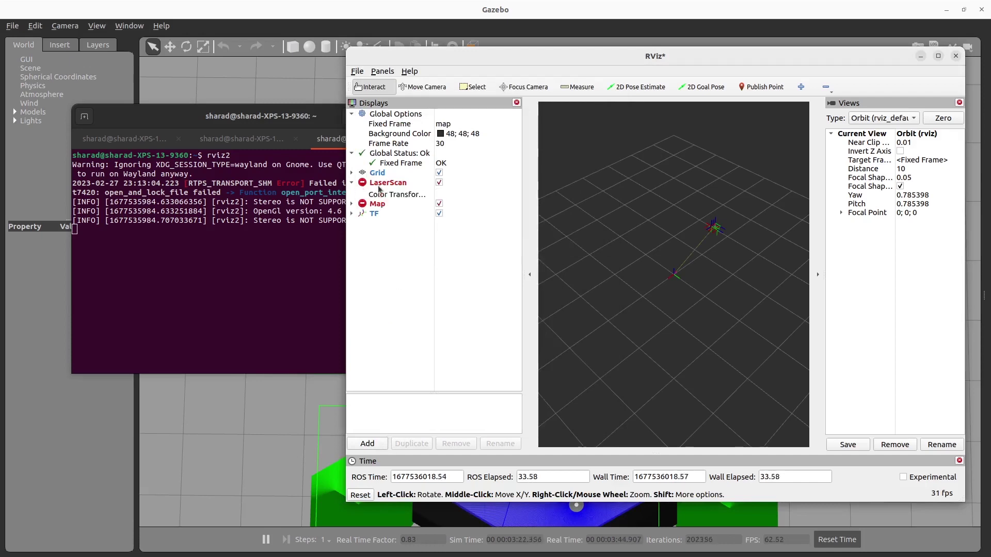
left_click(490, 193)
left_click(515, 203)
left_click(515, 202)
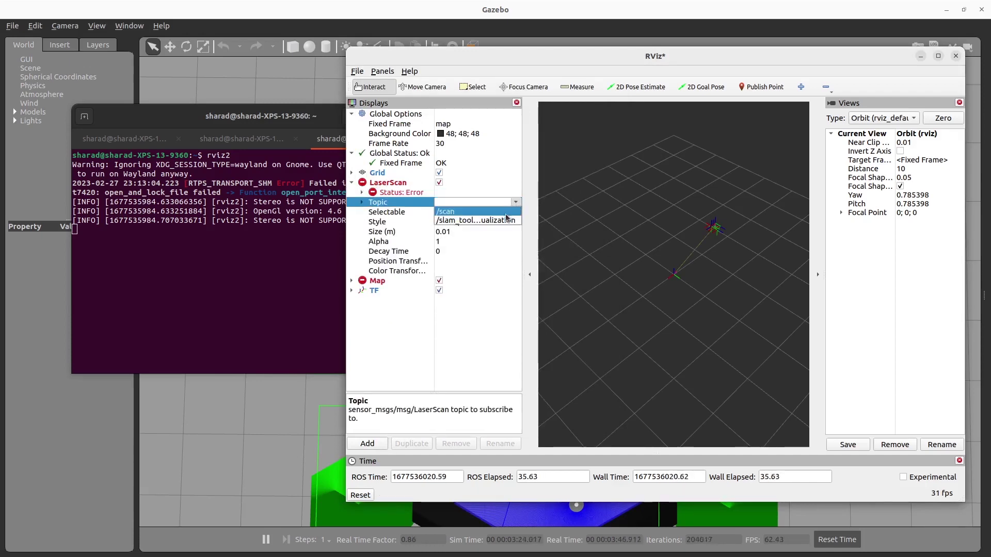
left_click(474, 215)
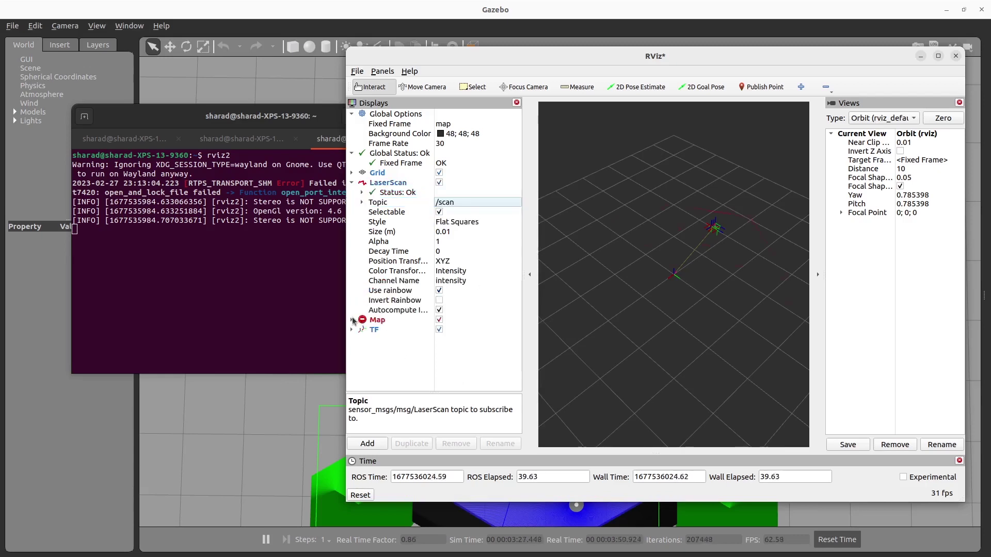
- Set the Map display's topic to /map so the occupancy map renders
left_click(353, 320)
left_click(482, 341)
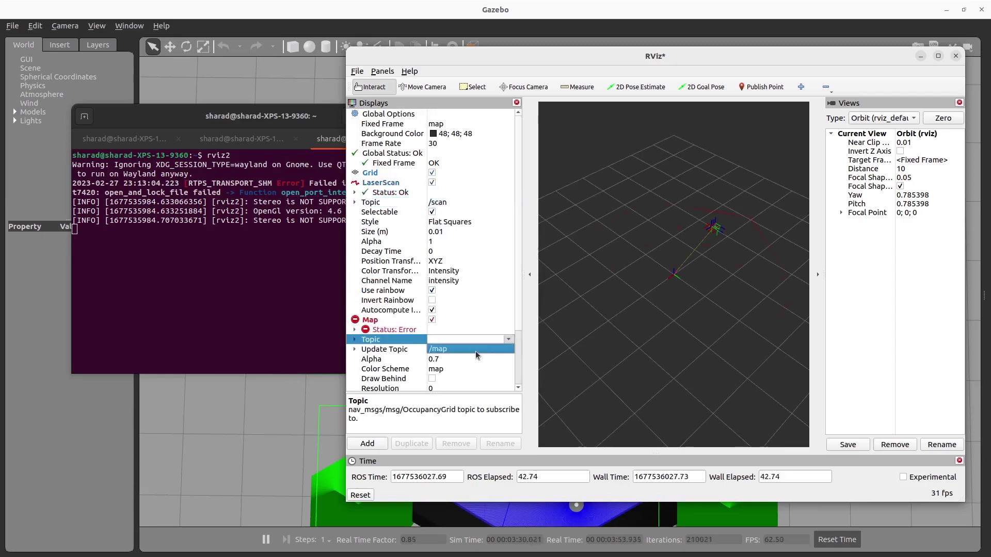
left_click(475, 351)
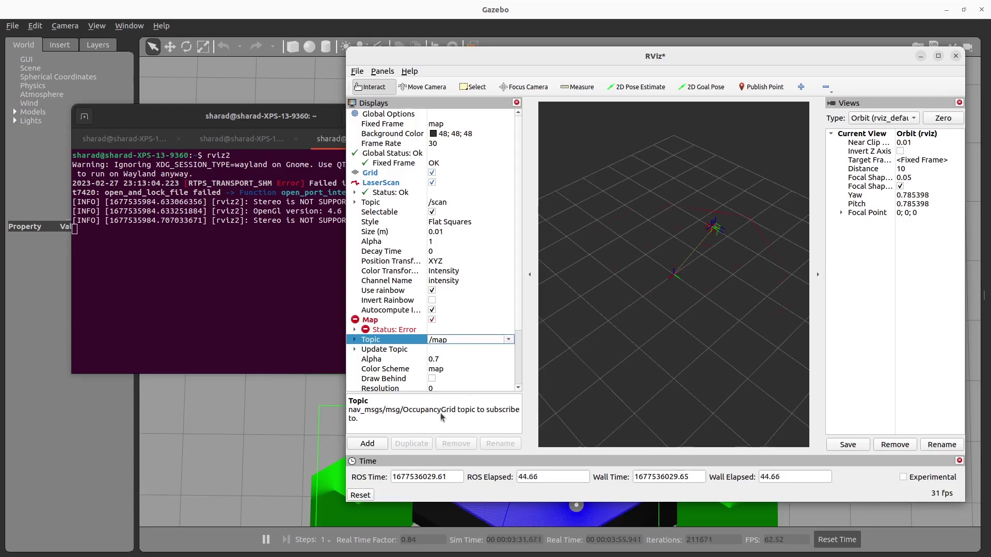
left_click_drag(521, 316, 522, 329)
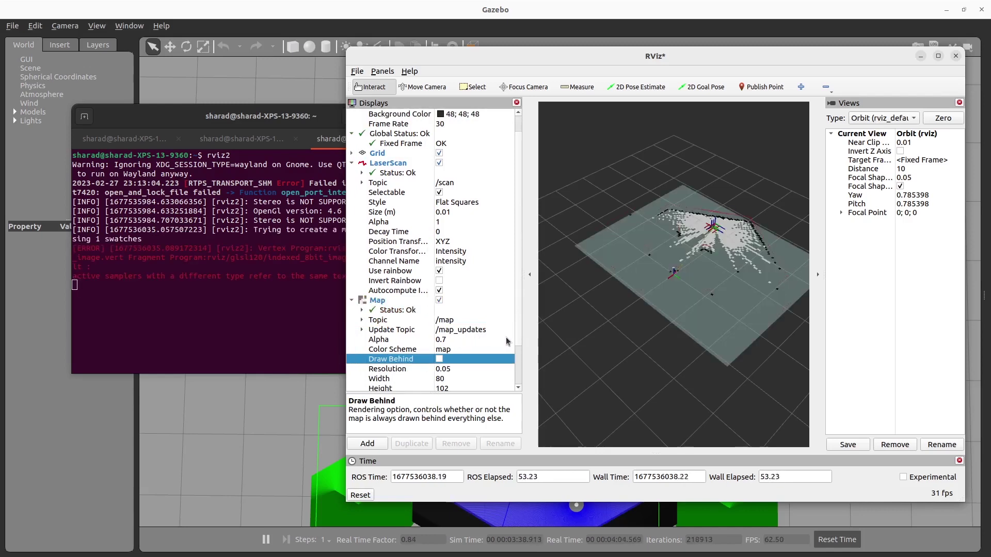
scroll(509, 340, "down", 2)
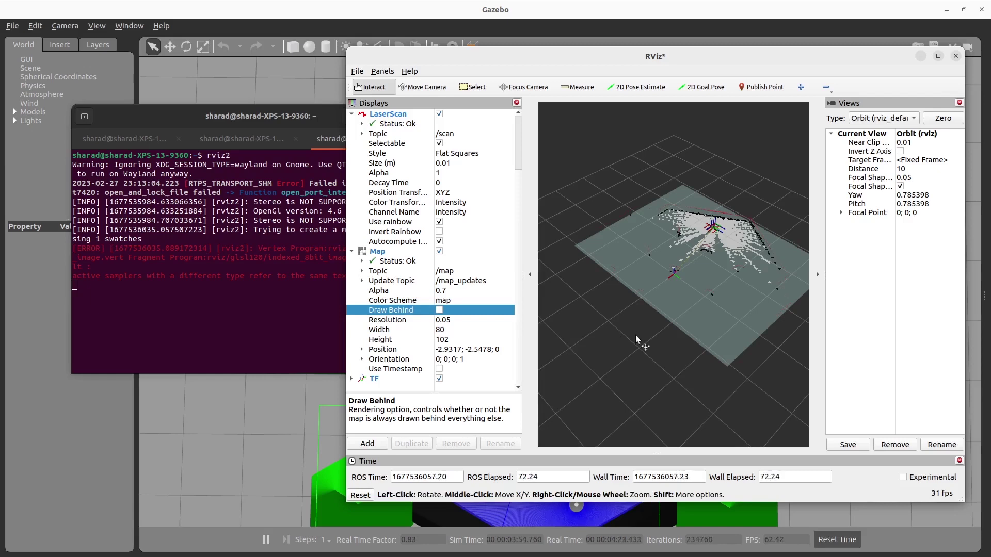
- Run teleop_twist_keyboard in a new terminal and reduce speed to about 0.295, turn to 0.59
key("ctrl+alt+t")
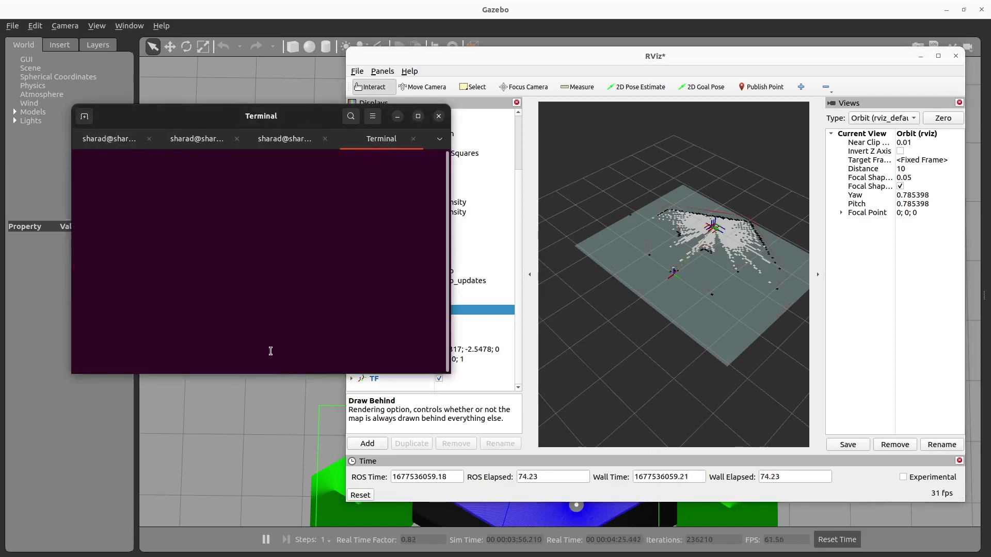
type("ros2 run teleop_twist_keyboard teleop_twist_keyboard")
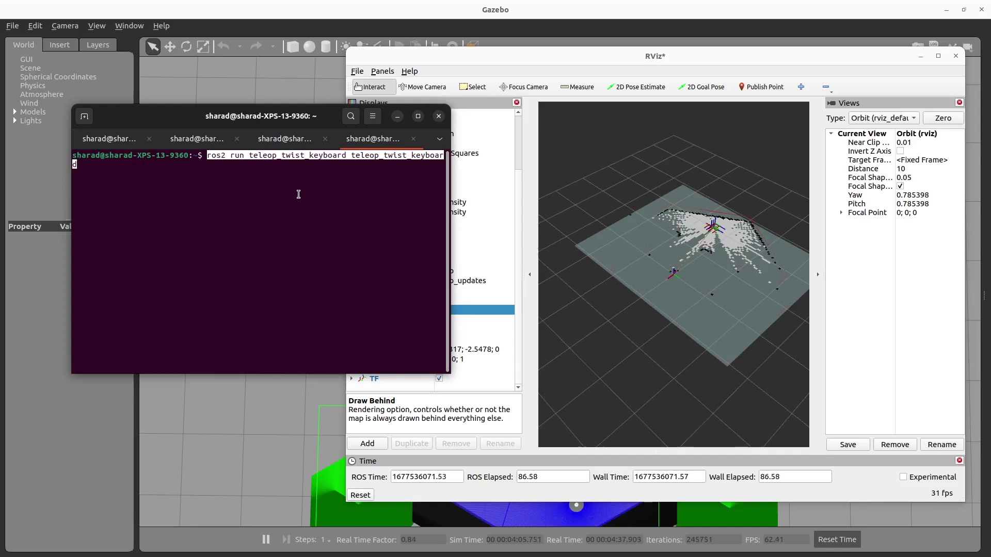
key("Return")
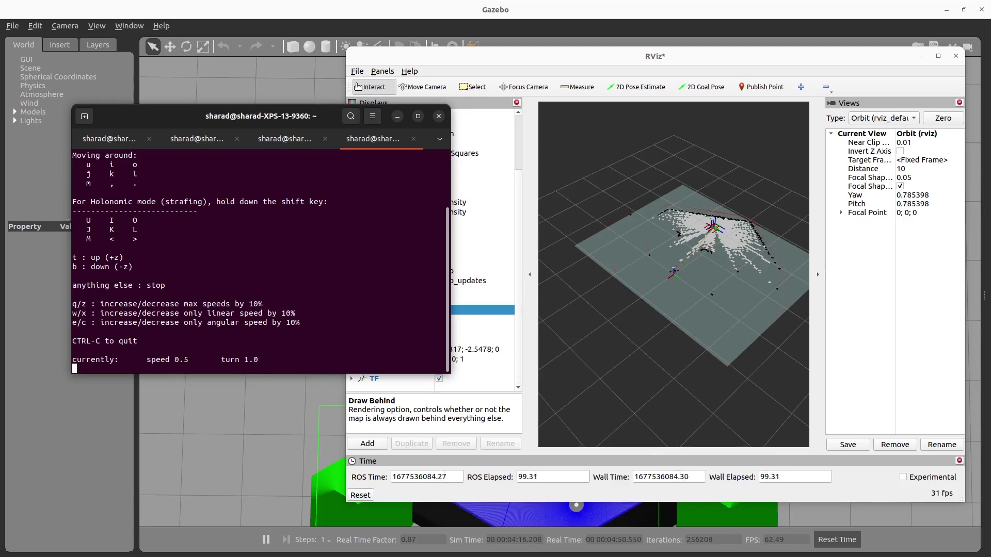
key("z")
key("z")
key("z")
key("z")
key("z")
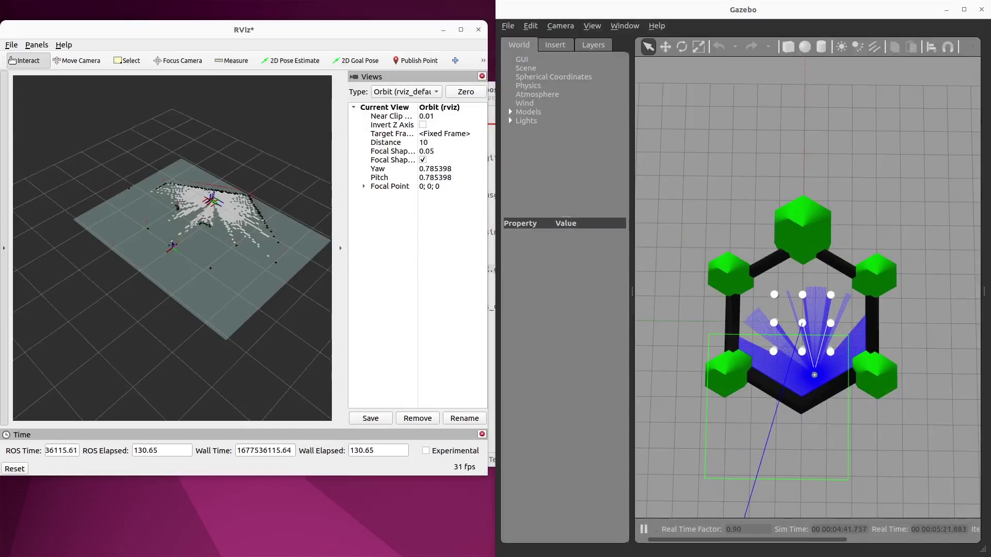
- Move the teleop terminal below RViz and drive the robot, slowing to about 0.215, until the arena is mapped
key("alt+Tab")
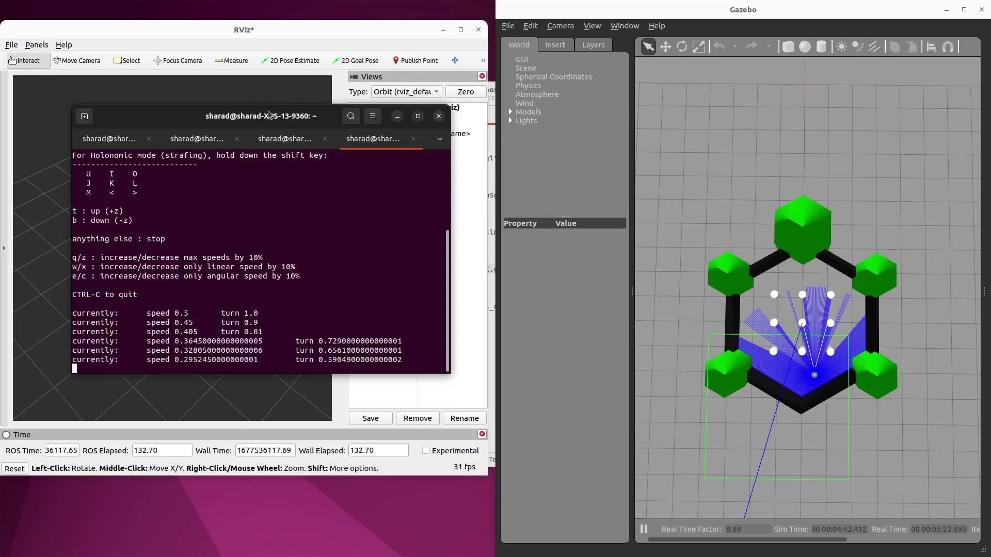
left_click_drag(271, 118, 491, 302)
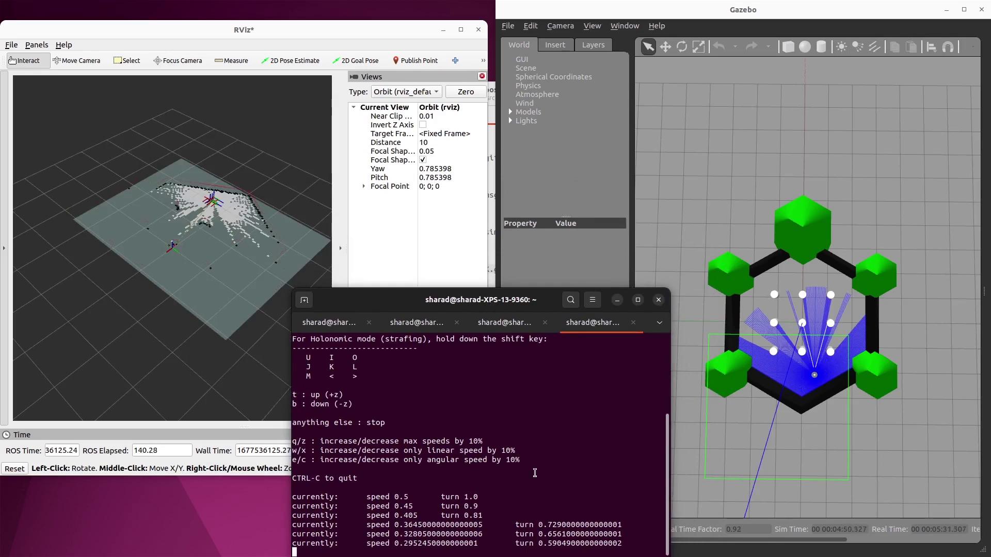
key("i")
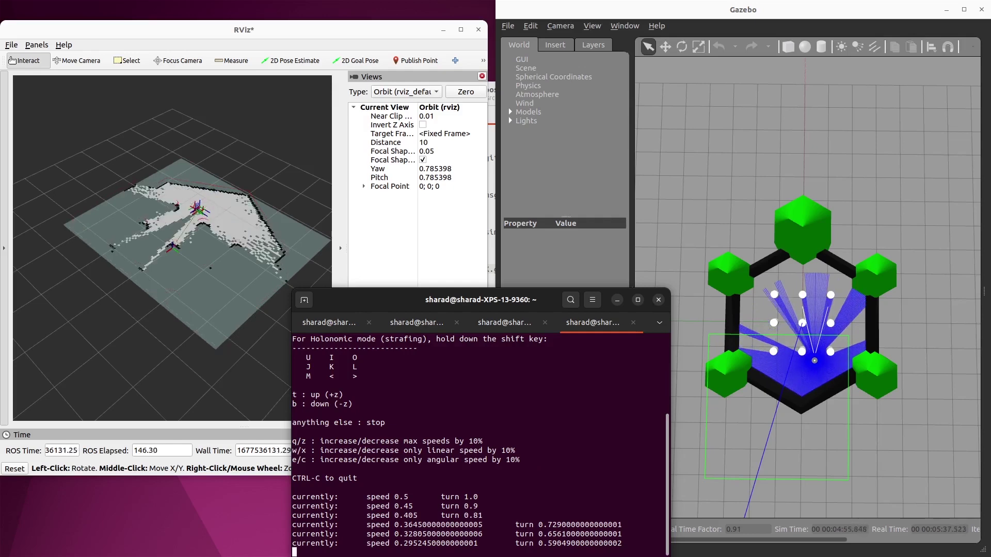
key("z")
key("z")
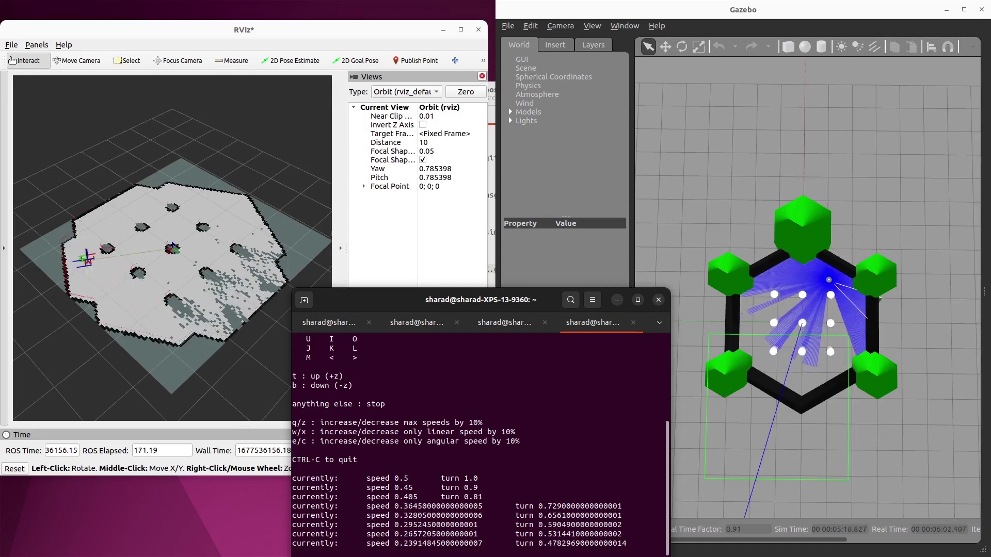
key("z")
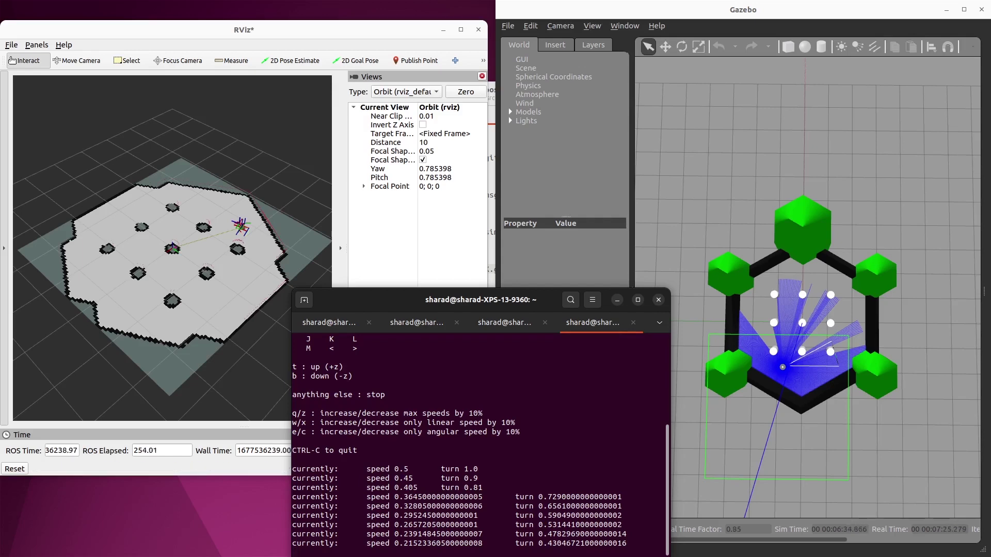
- Save the SLAM map as ~/map with nav2_map_server map_saver_cli in a new tab
key("ctrl+shift+t")
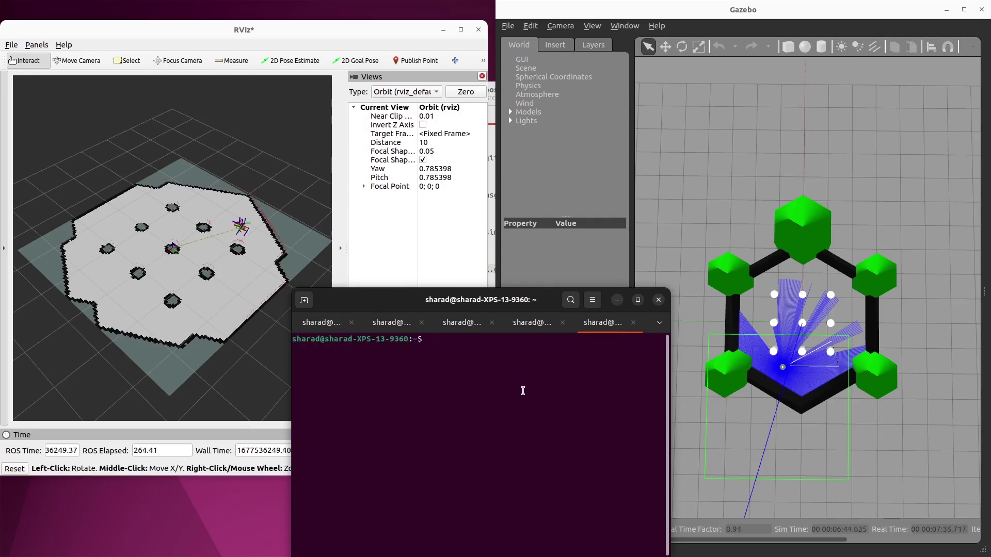
type("ros2 run nav2_map_server map_saver_cli -f ~/map")
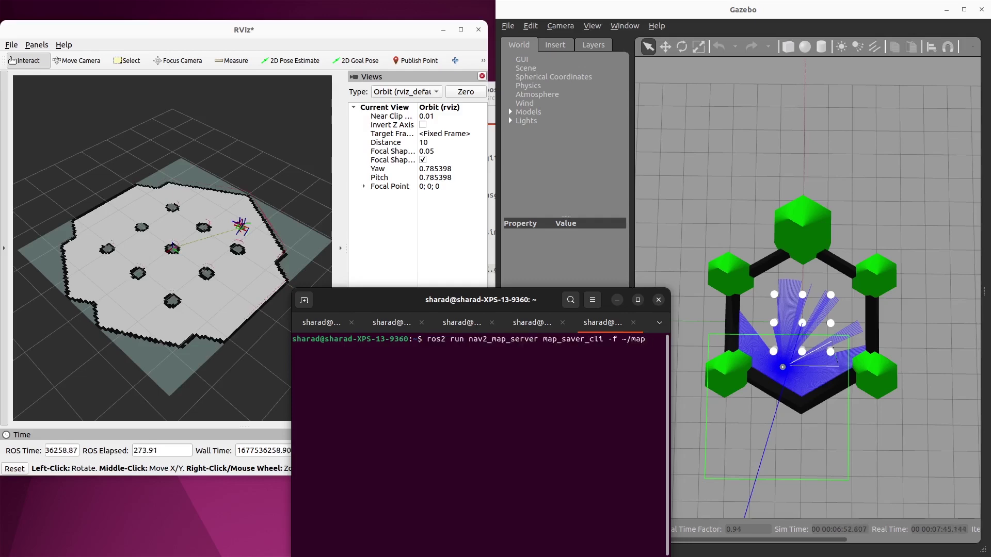
key("Return")
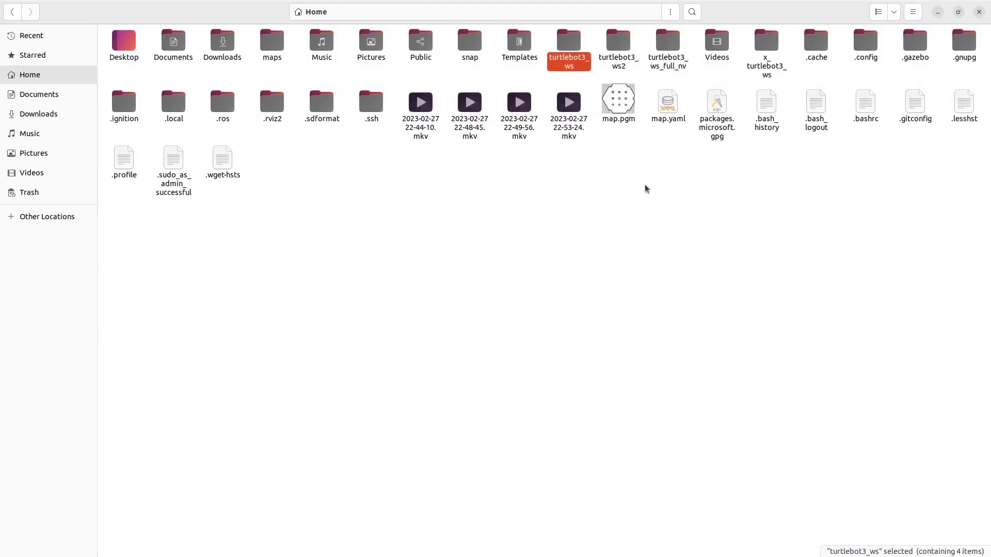
left_click(648, 189)
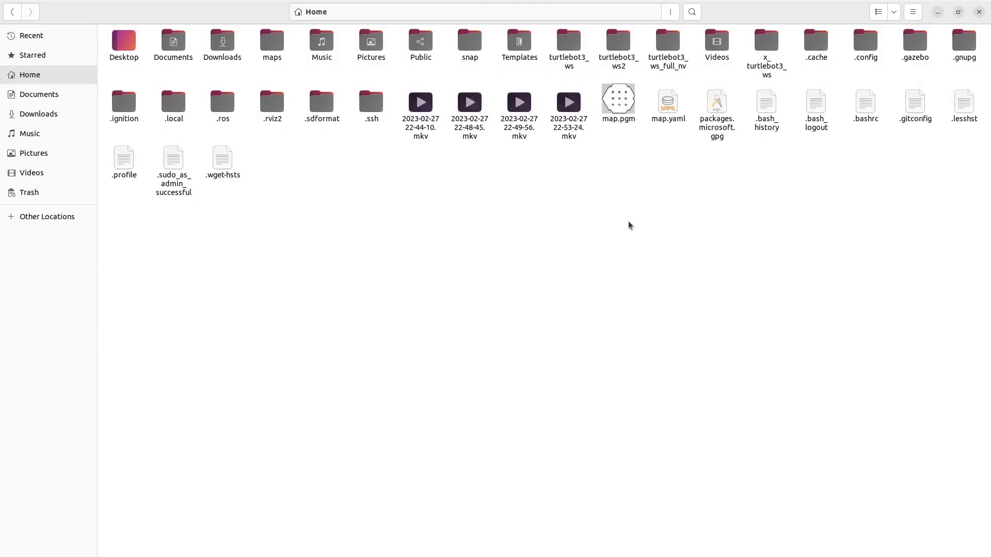
left_click_drag(672, 190, 602, 96)
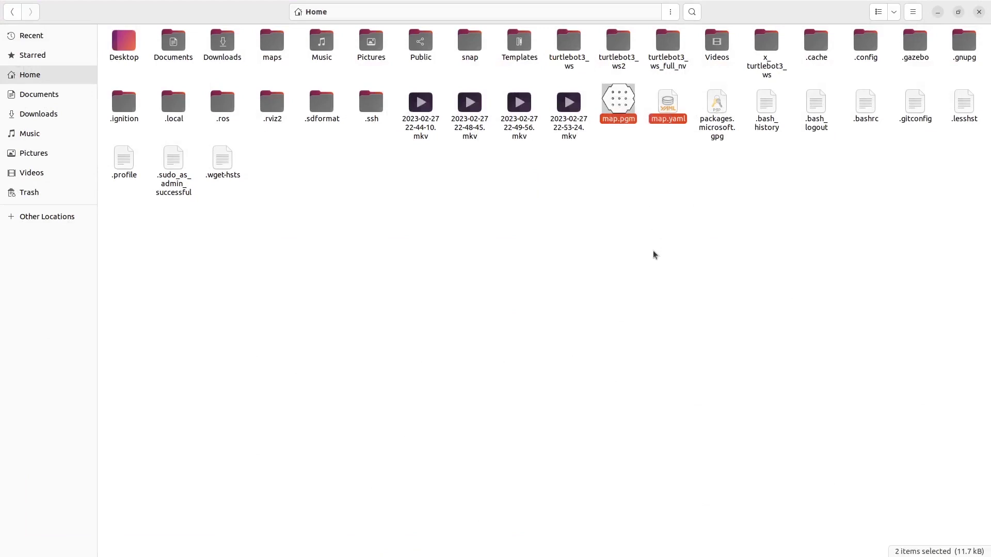
left_click(938, 12)
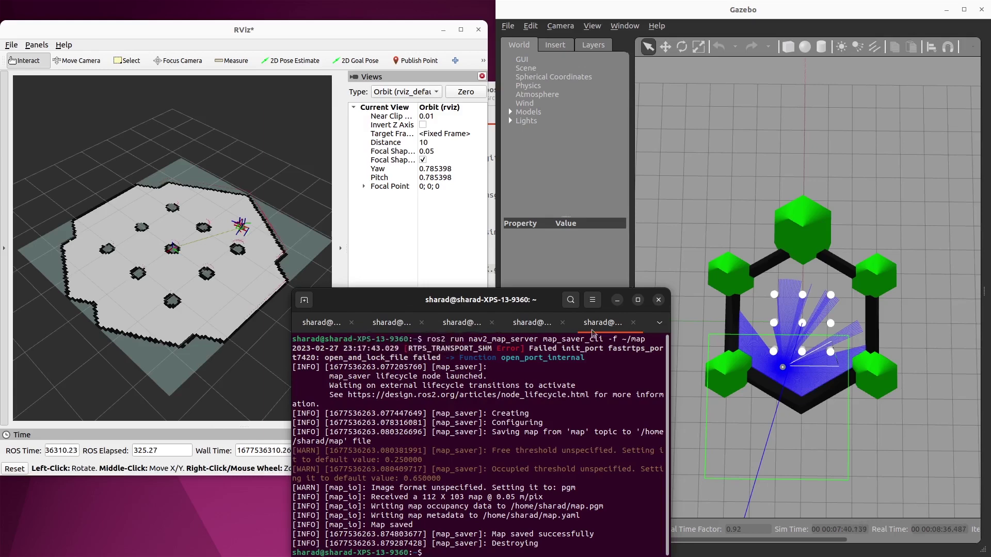
- Close the map-saving, teleop, RViz and slam_toolbox tabs, confirming each closure
left_click(634, 323)
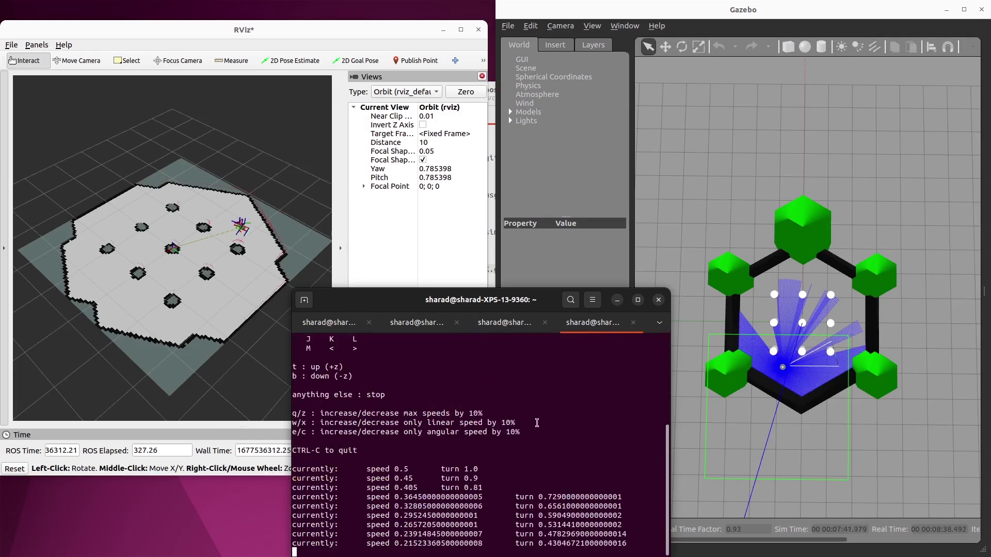
left_click(634, 322)
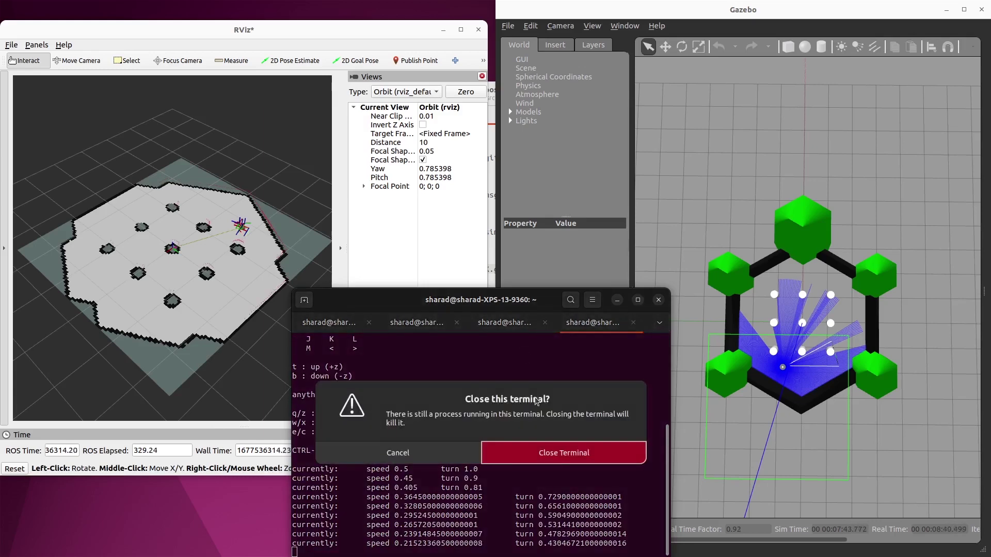
left_click(558, 455)
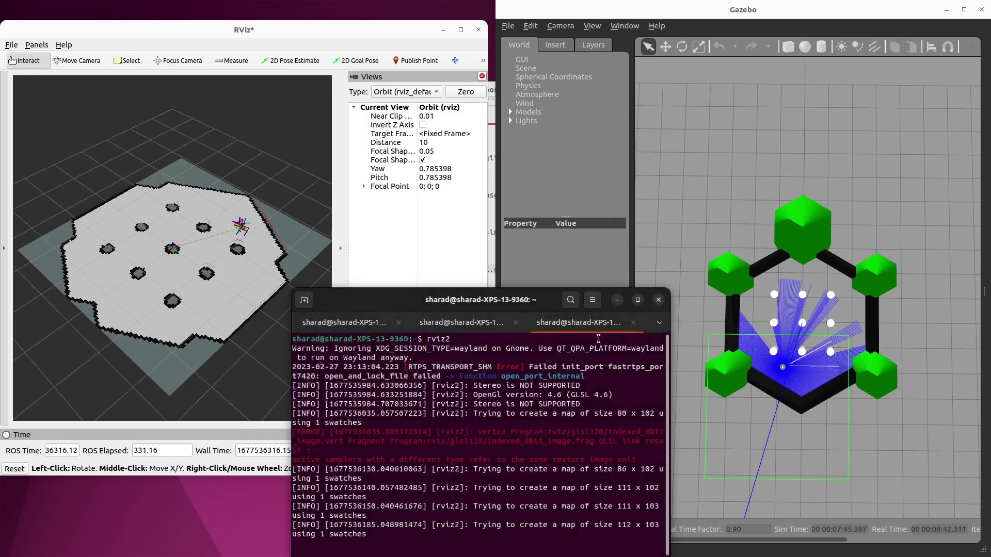
left_click(634, 323)
left_click(562, 457)
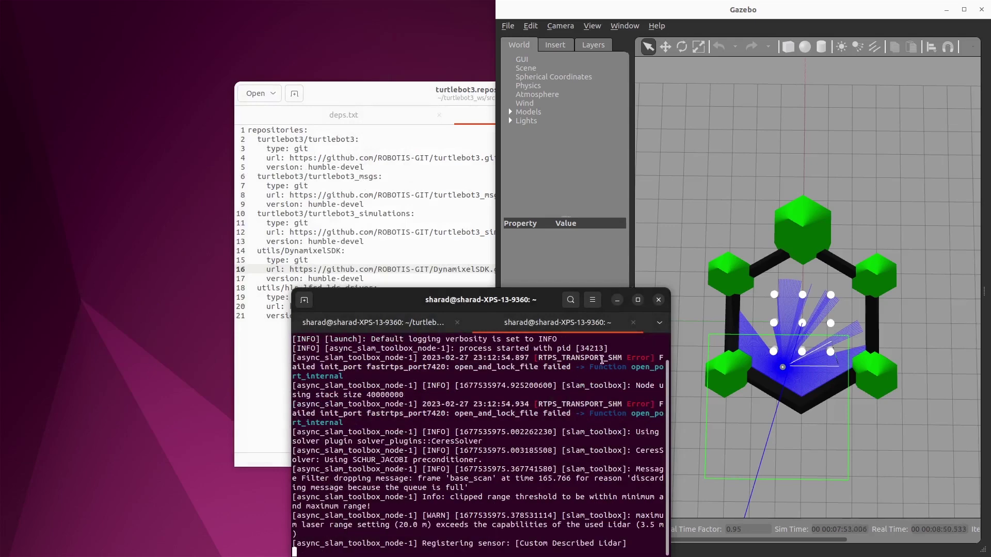
left_click(633, 323)
left_click(565, 451)
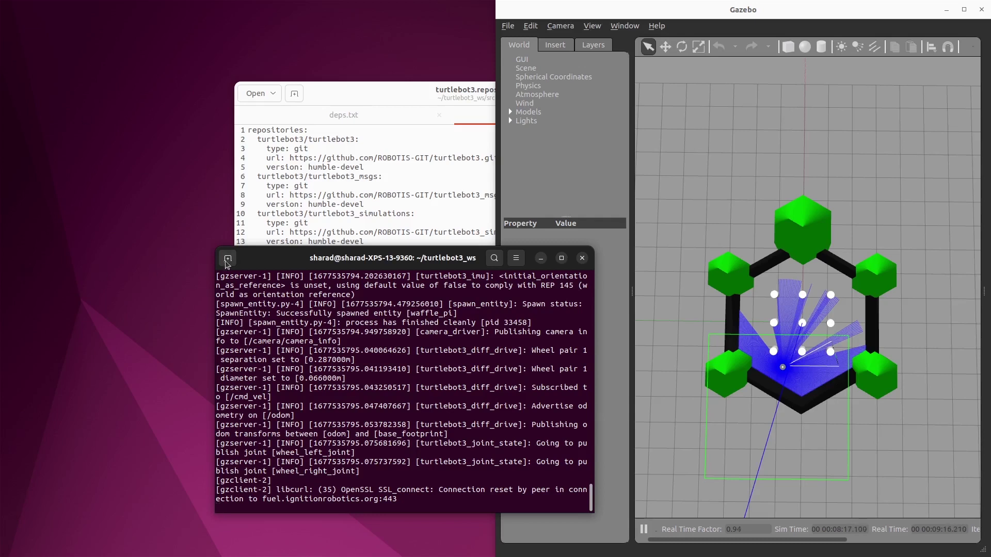
- Launch nav2_bringup in a new tab, with the map path changed to the saved map.yaml
left_click(228, 258)
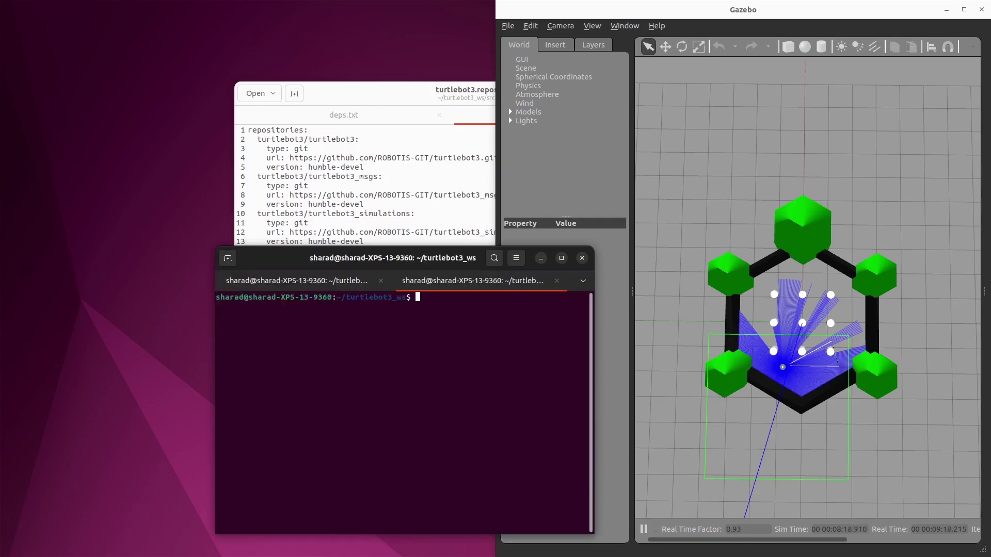
type("ros2 launch nav2_bringup bringup_launch.py use_sim_time:=True autostart:=True map:=/path/to/your-map.yaml")
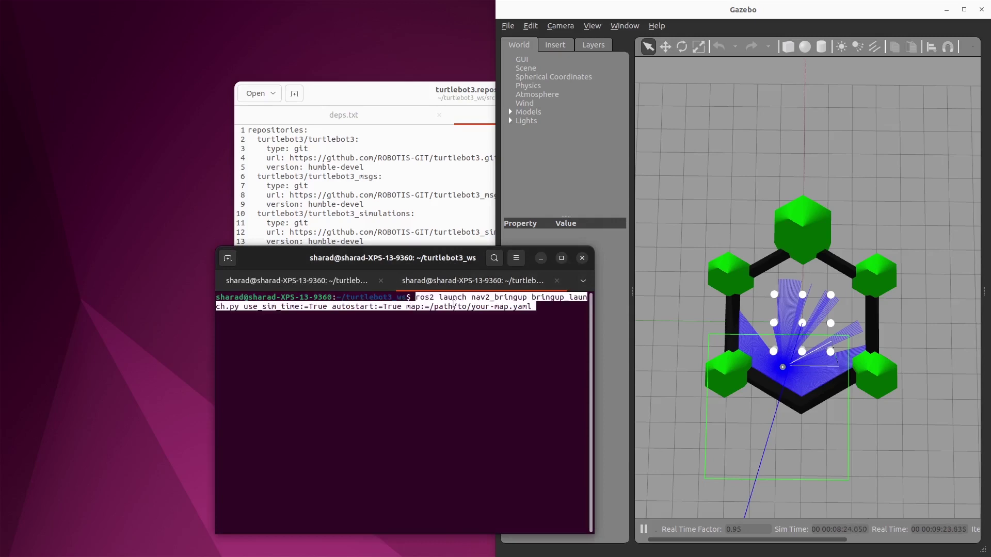
key("End")
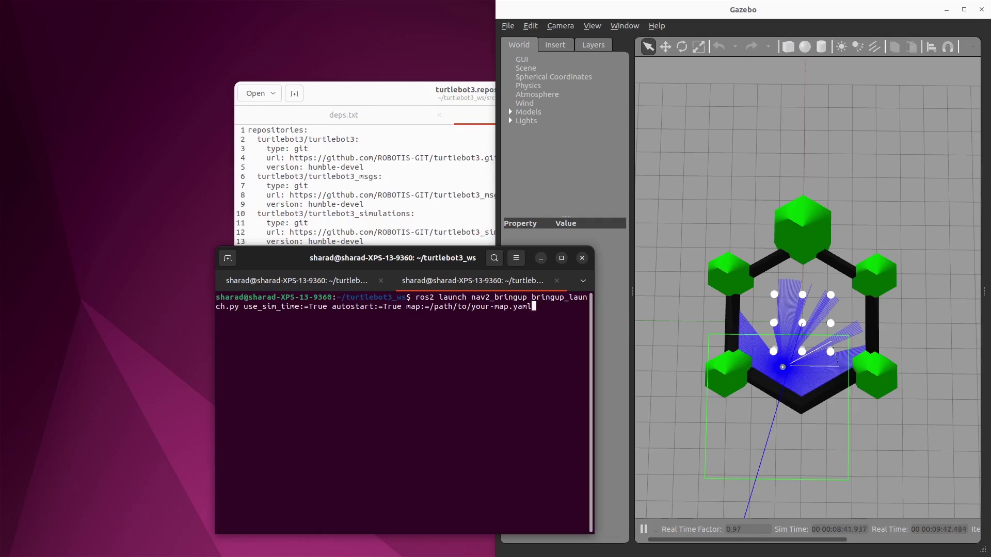
key("BackSpace")
key("BackSpace")
key("BackSpace")
key("BackSpace")
key("BackSpace")
key("BackSpace")
key("BackSpace")
key("BackSpace")
key("BackSpace")
key("BackSpace")
key("BackSpace")
key("BackSpace")
key("BackSpace")
key("BackSpace")
key("BackSpace")
key("BackSpace")
key("BackSpace")
key("BackSpace")
key("BackSpace")
key("BackSpace")
type("home/s")
key("Tab")
type("map.")
key("Return")
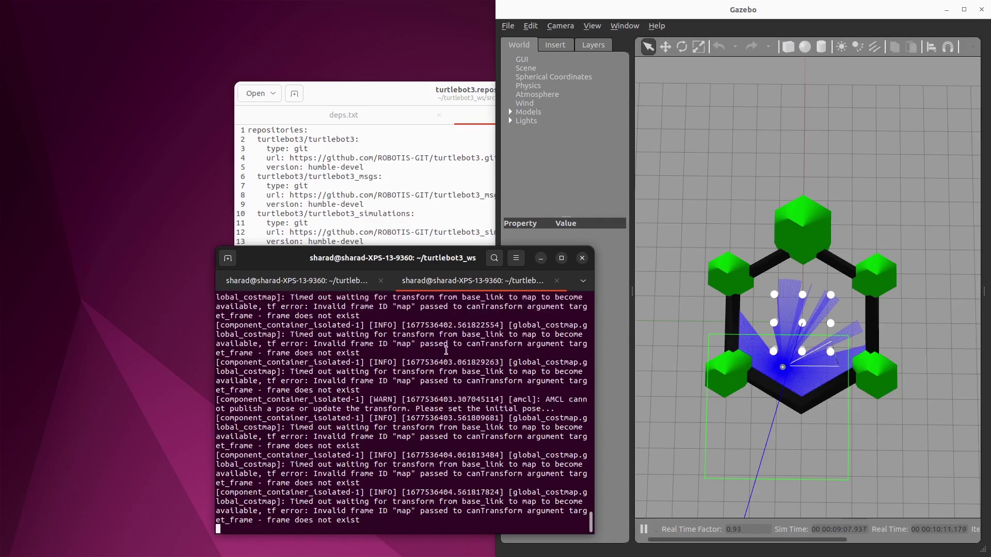
- Run rviz2 with nav2_default_view.rviz in a third tab and move its window up and right
left_click(227, 259)
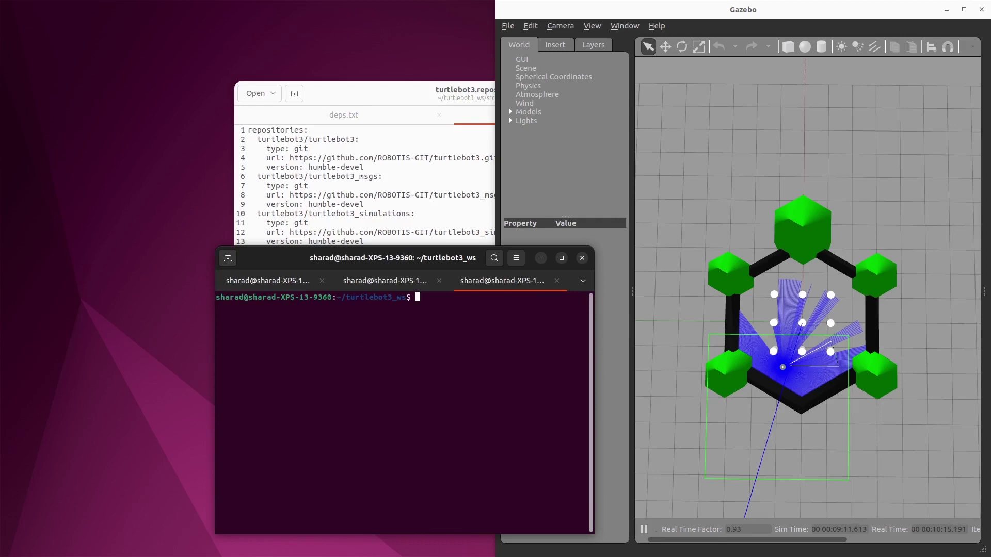
type("ros2 run rviz2 rviz2 -d $(ros2 pkg prefix nav2_bringup)/share/nav2_bringup/rviz/nav2_default_view.rviz")
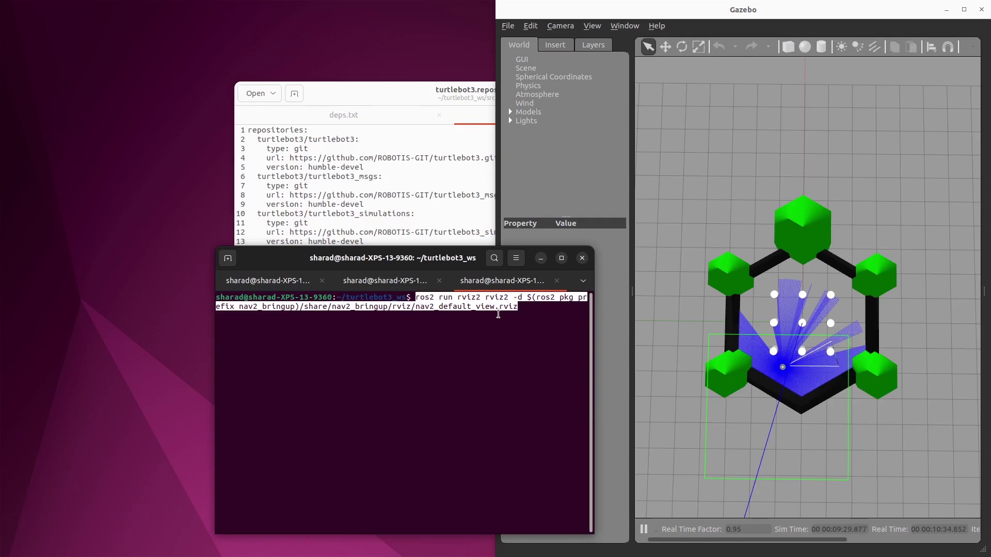
left_click(498, 313)
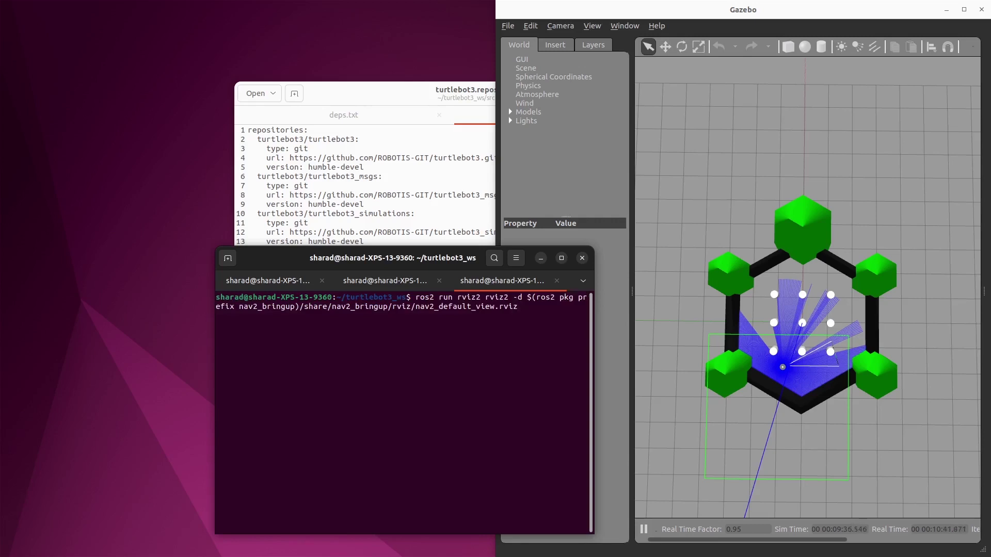
key("Return")
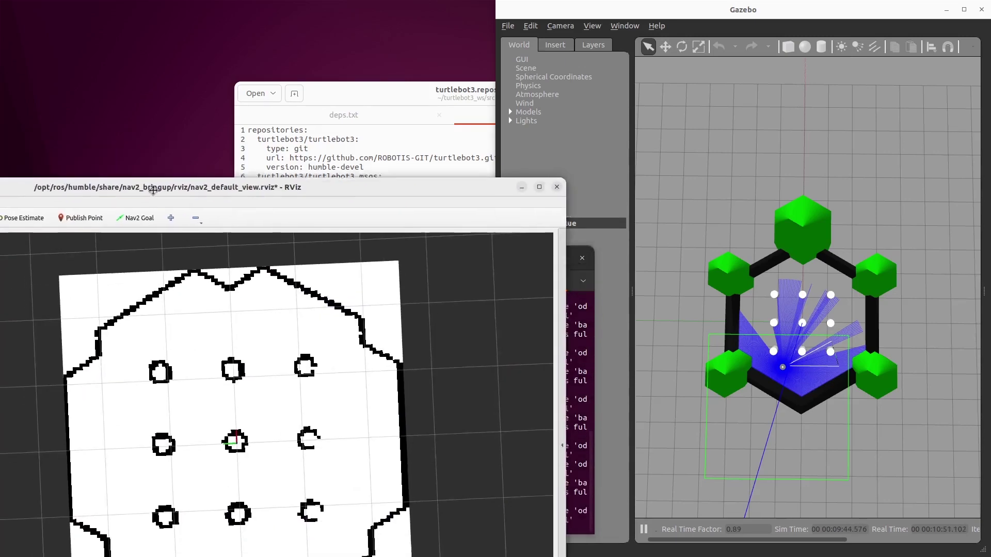
left_click_drag(151, 190, 484, 46)
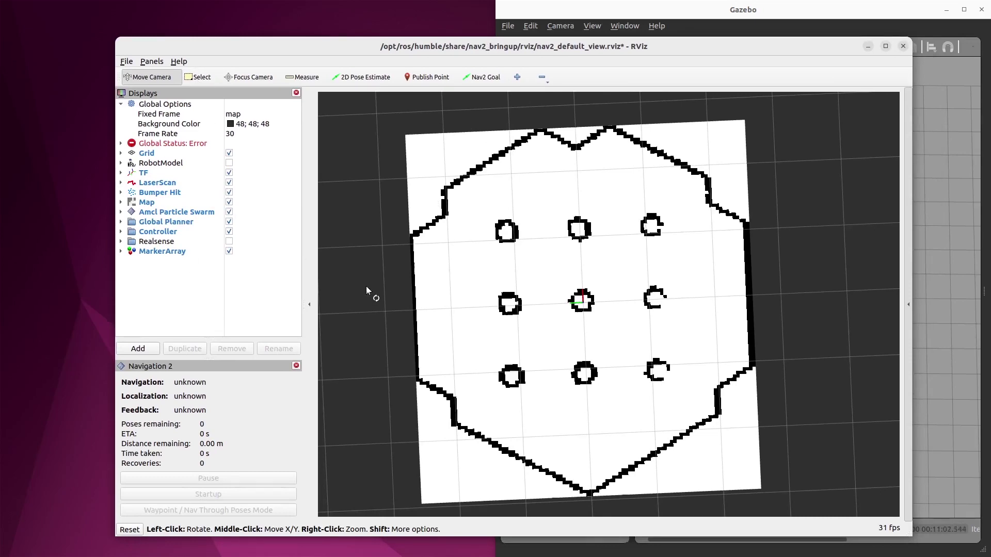
- Narrow the RViz window, collapse its Displays dock, and move it to the top-left
left_click_drag(540, 45, 502, 46)
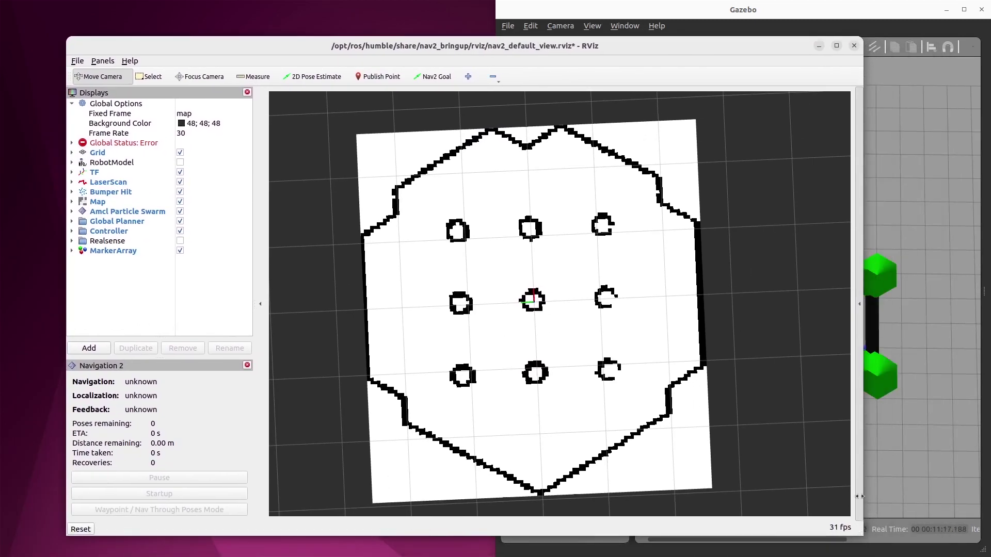
left_click_drag(860, 497, 485, 497)
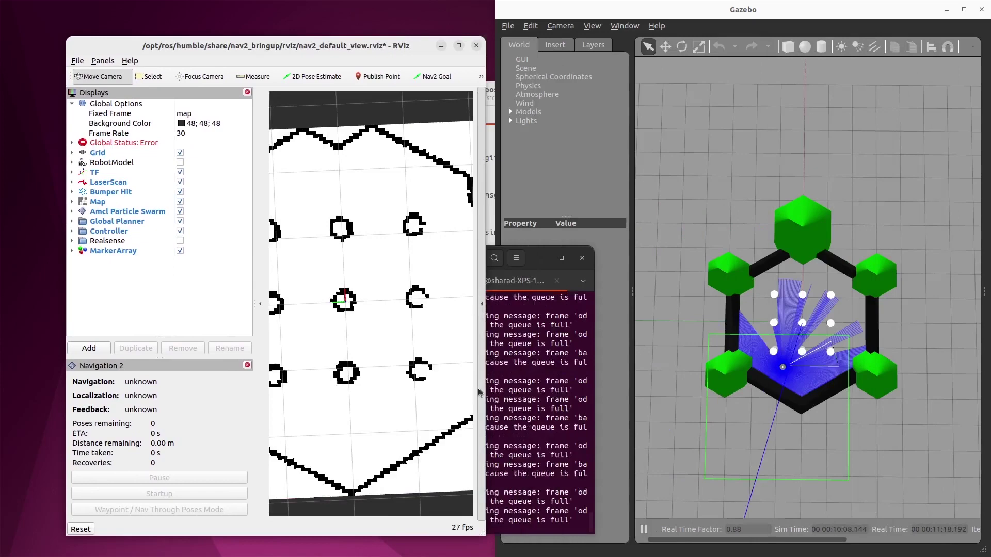
left_click(262, 320)
left_click_drag(330, 46, 295, 30)
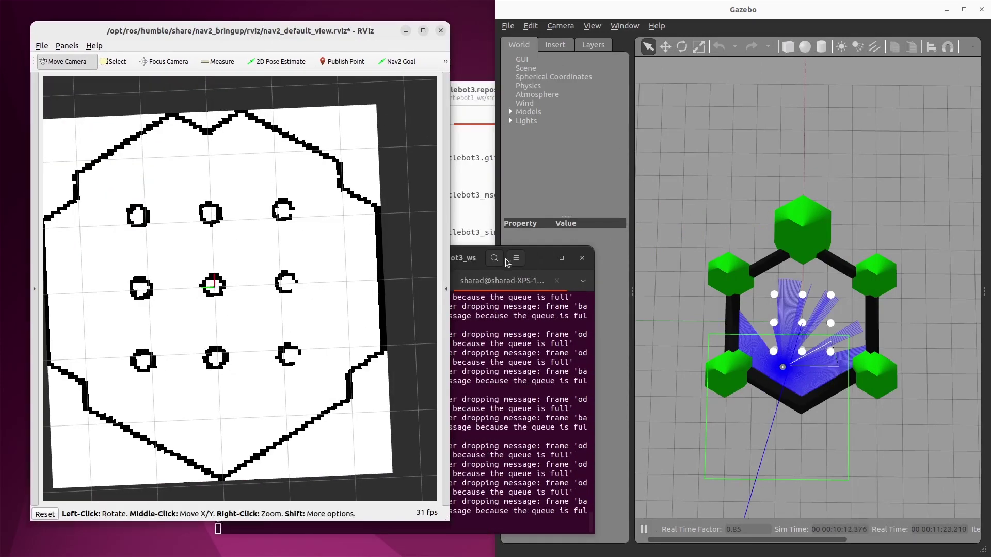
- Place the terminal beside RViz, showing the Nav2 bringup log
left_click_drag(506, 264, 678, 253)
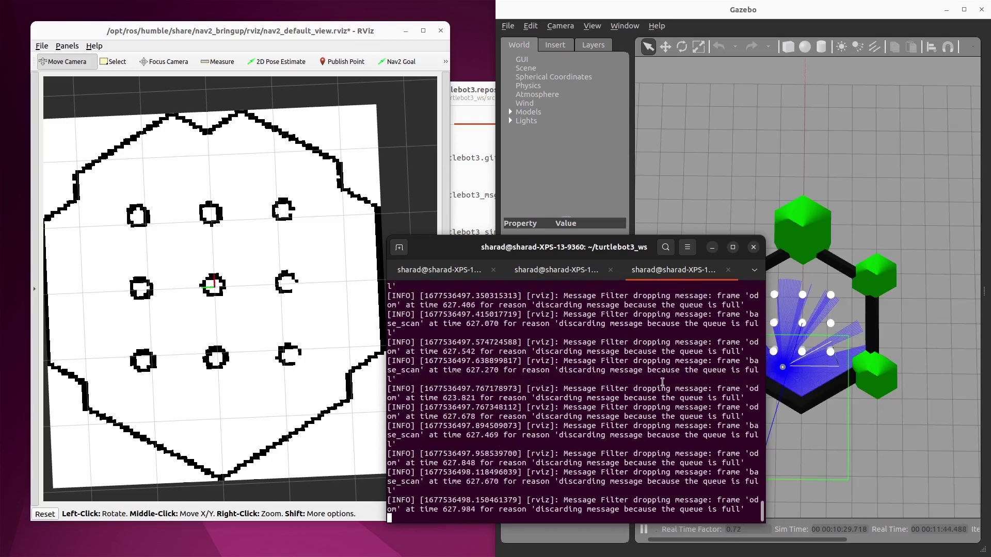
left_click(561, 269)
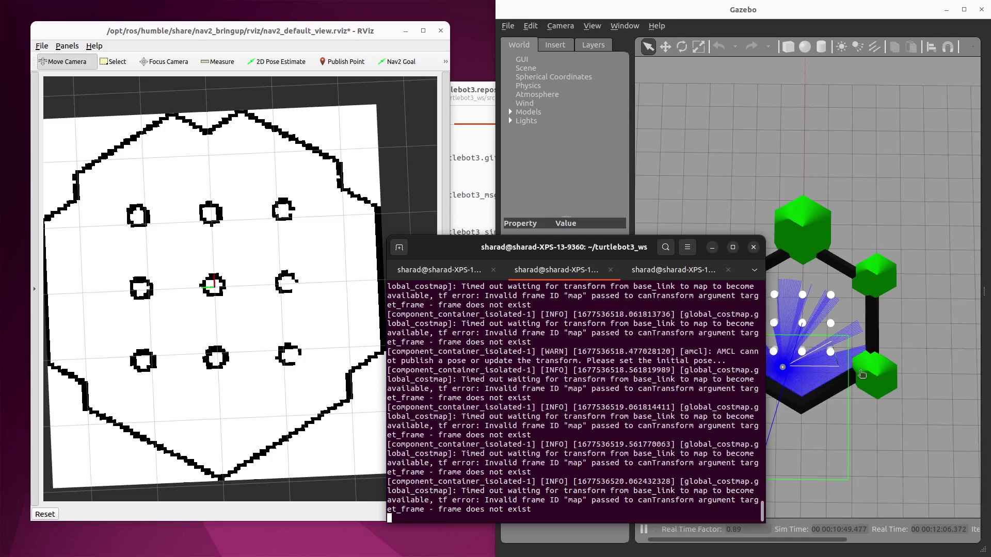
left_click_drag(565, 246, 537, 238)
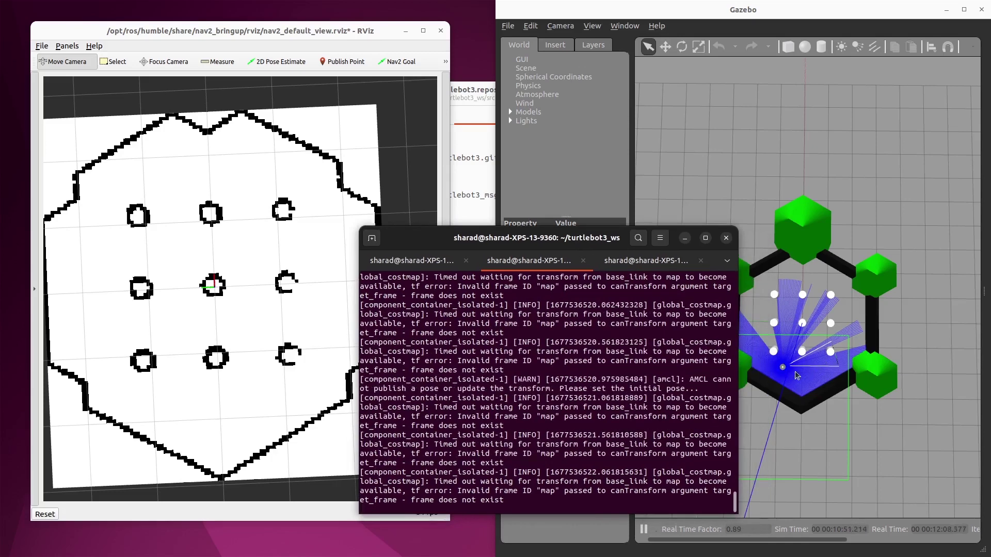
- Set the robot's initial pose with 2D Pose Estimate, then check the Nav2 logs in the terminal
left_click(281, 64)
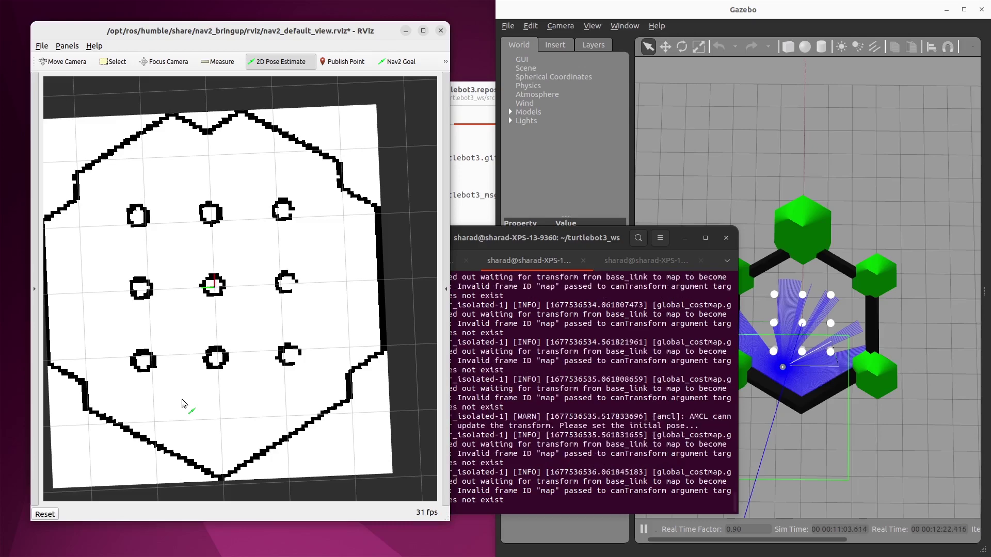
left_click_drag(183, 399, 196, 398)
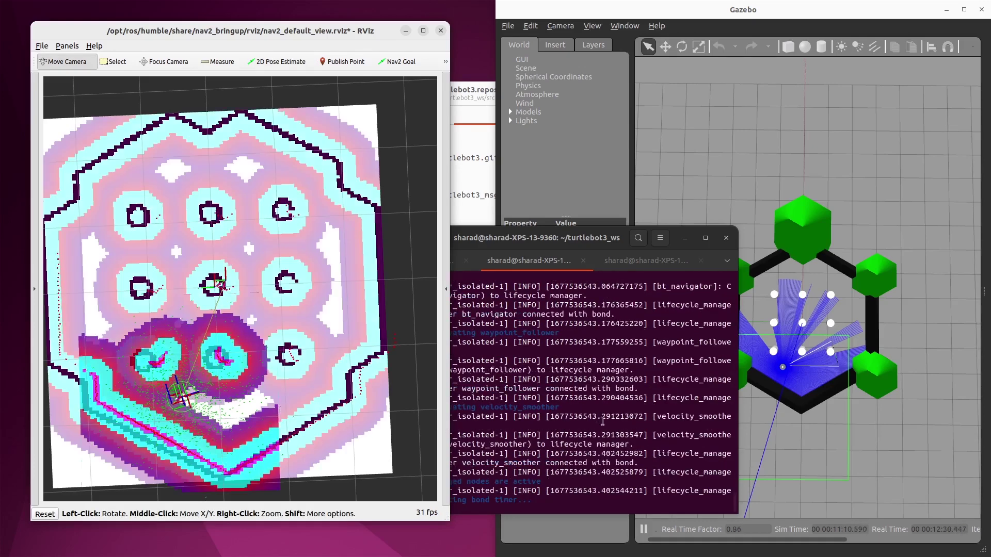
left_click(603, 422)
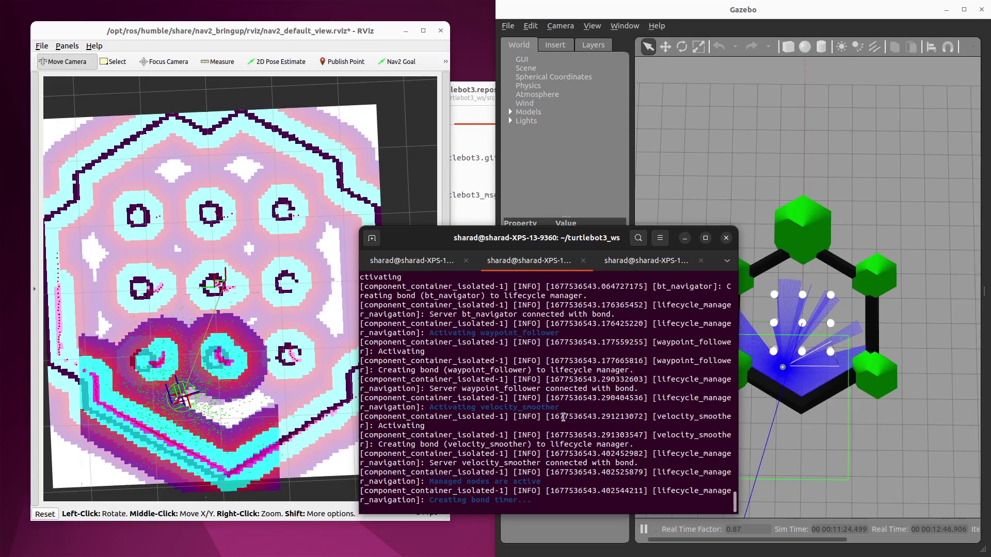
- Hide the terminal, snap RViz to the left half, and set a Nav2 goal above the robot facing up
key("super+h")
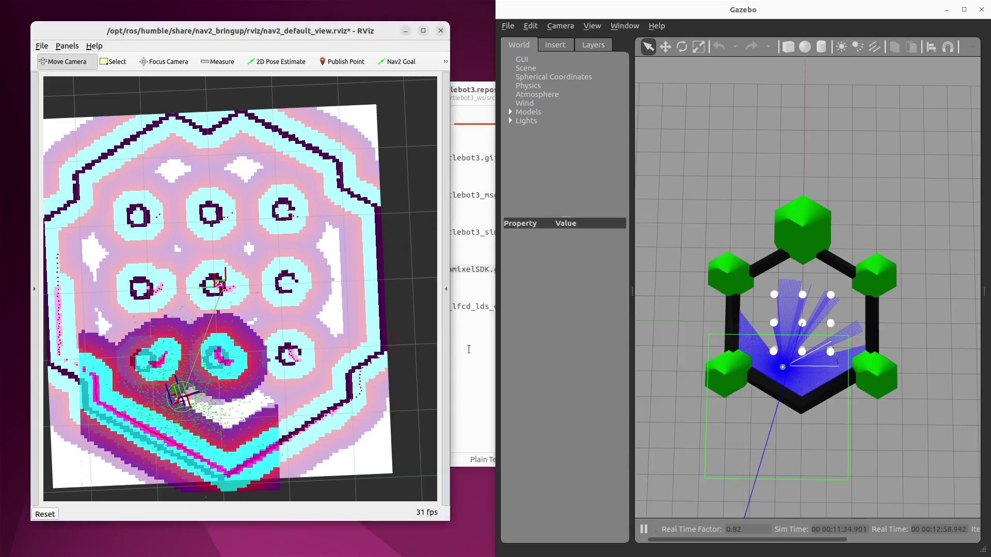
left_click_drag(450, 349, 497, 349)
left_click_drag(281, 522, 281, 552)
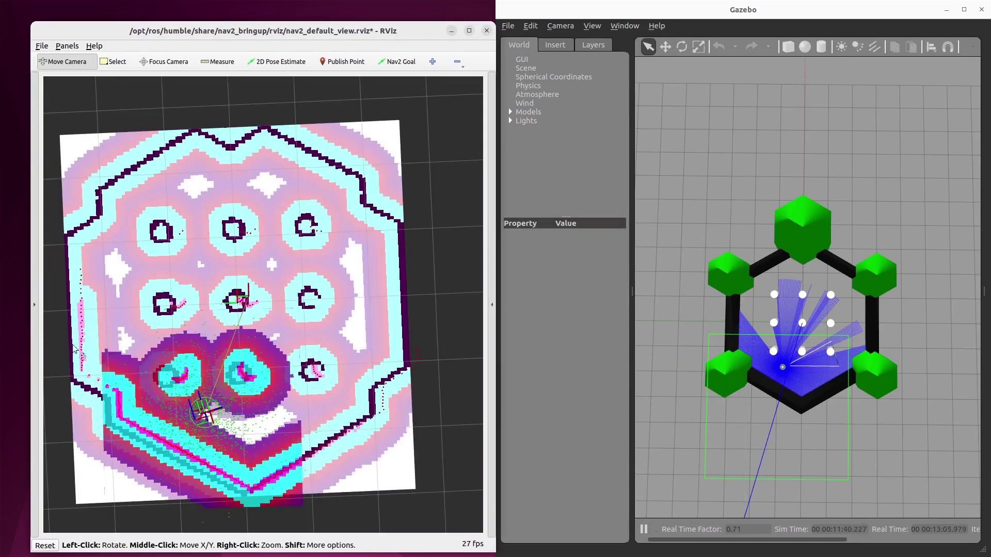
key("super+Left")
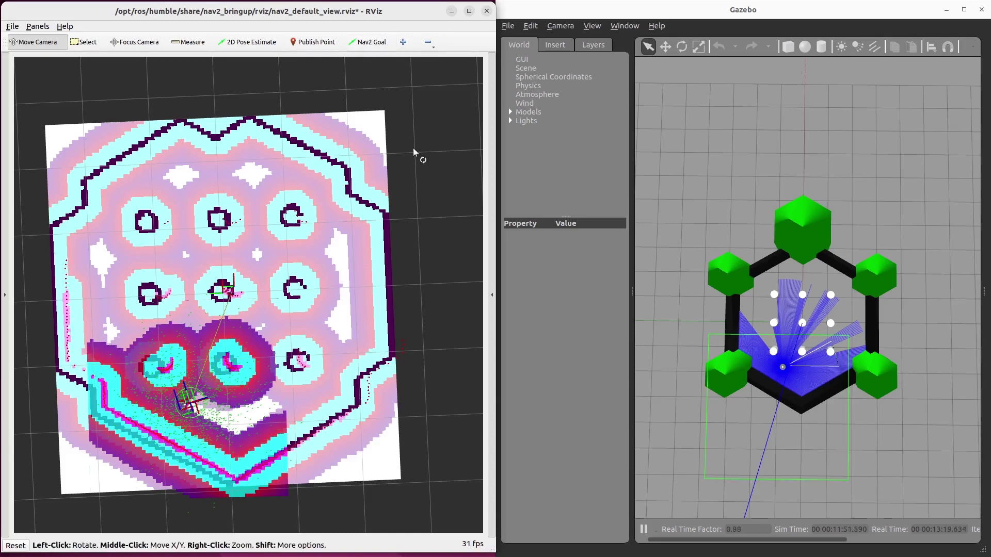
left_click(375, 46)
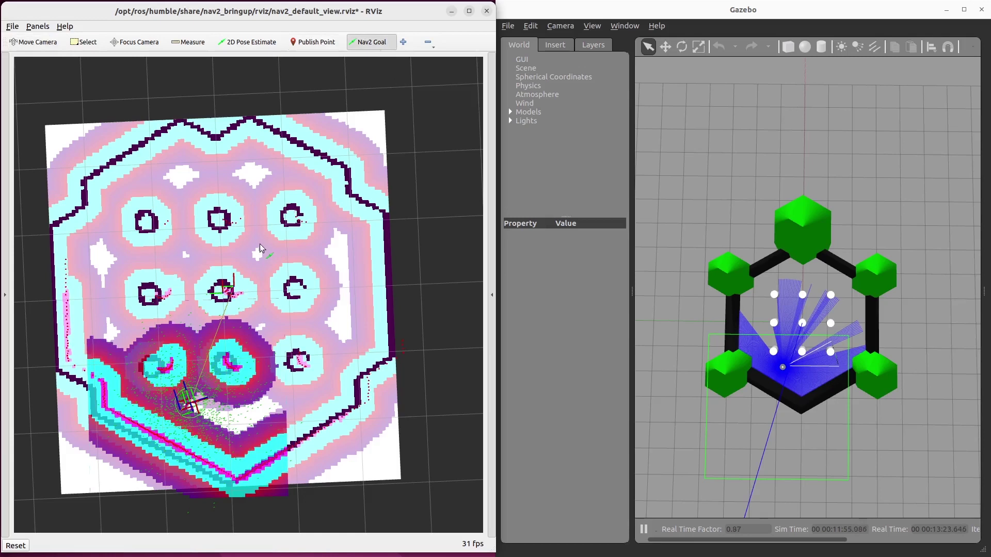
left_click_drag(258, 227, 254, 66)
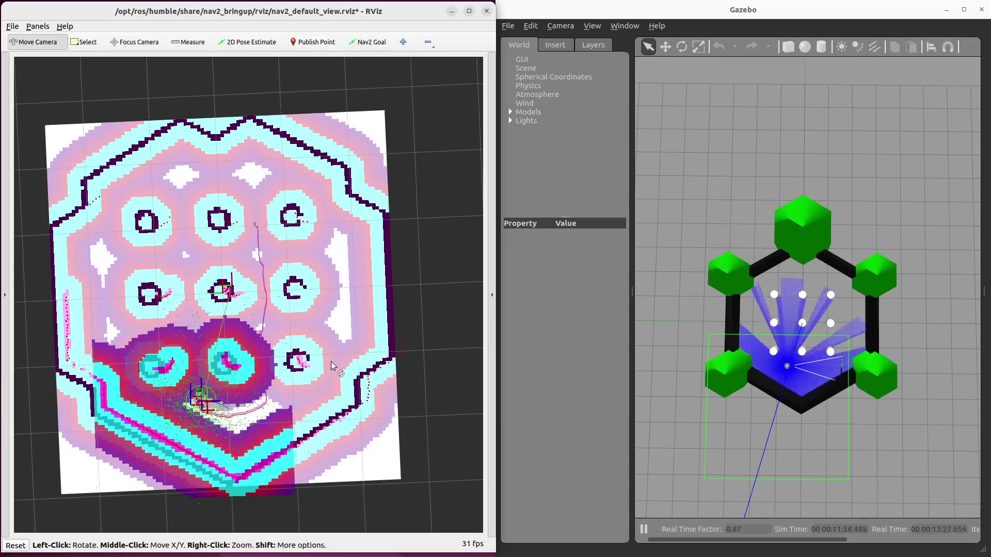